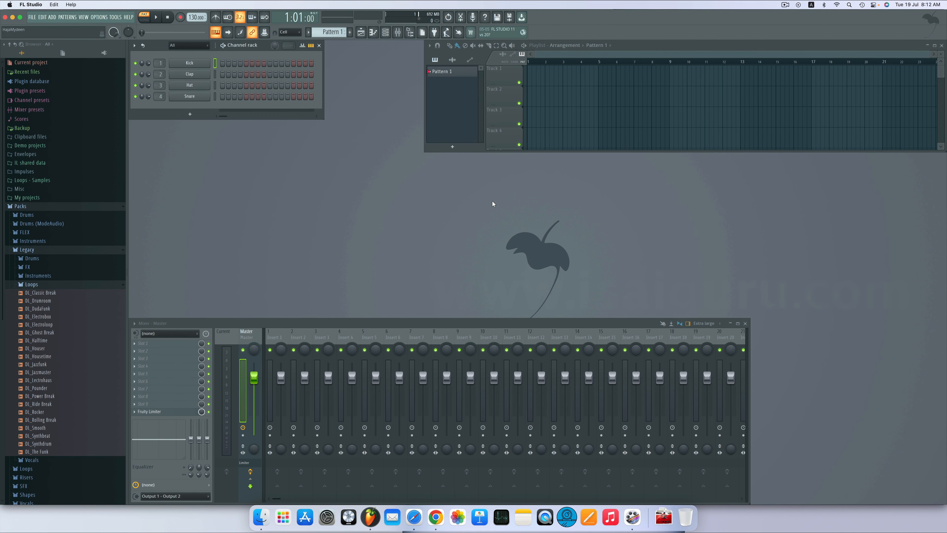
# Enlarge the playlist window and program the Kick on steps 1 and 9 of Pattern 1, auditioning the beat
pyautogui.moveTo(481, 151); pyautogui.dragTo(533, 264)
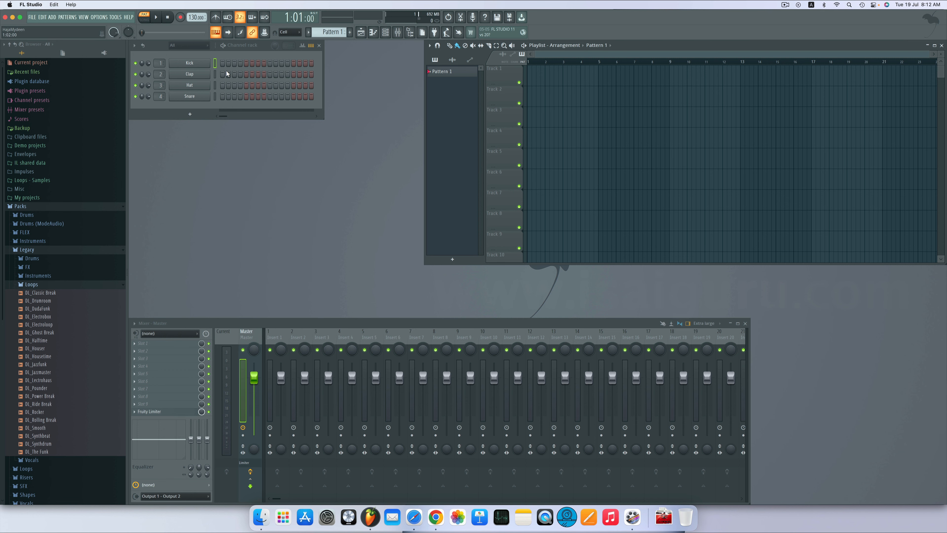
pyautogui.click(223, 63)
pyautogui.click(246, 63)
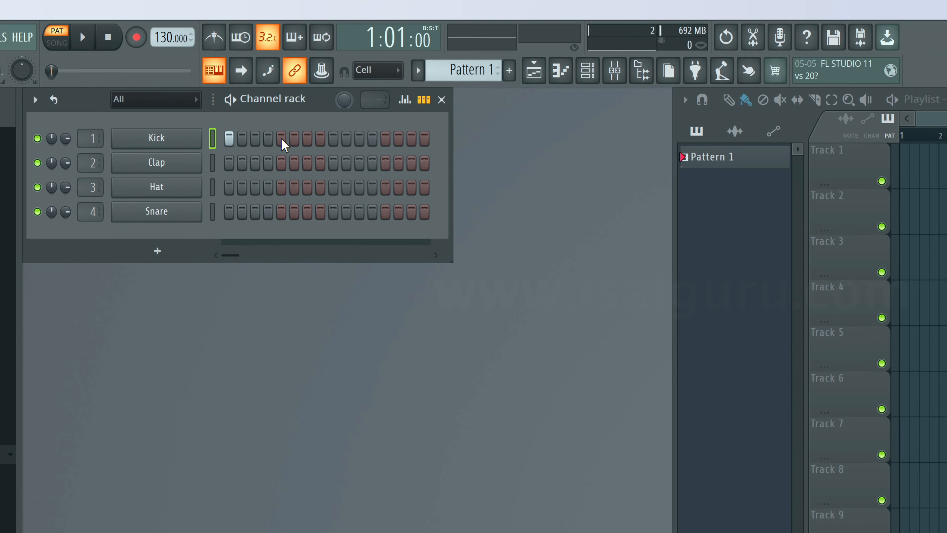
pyautogui.click(281, 139)
pyautogui.click(334, 139)
pyautogui.press('space')
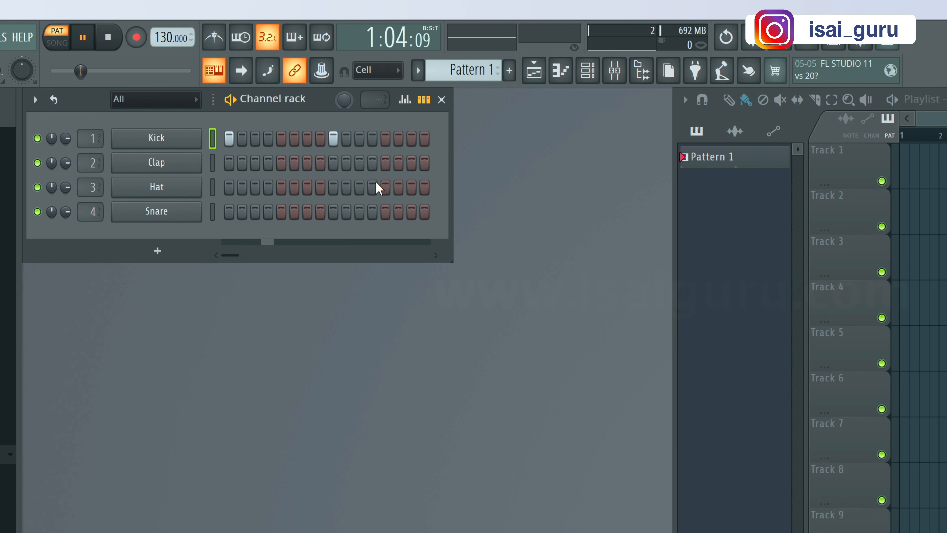
pyautogui.press('space')
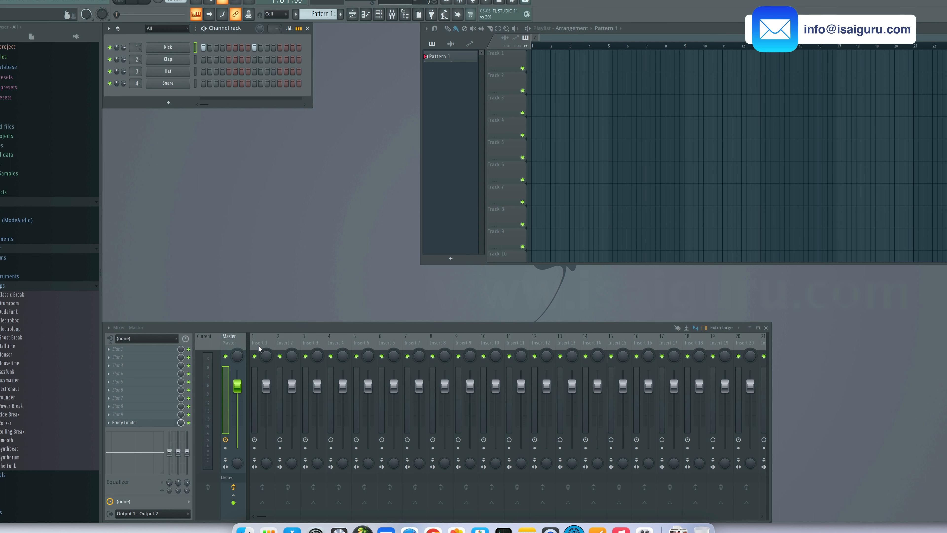
# Load Patcher in the first effect slot of mixer track Insert 1, and enlarge and reposition its window
pyautogui.click(263, 340)
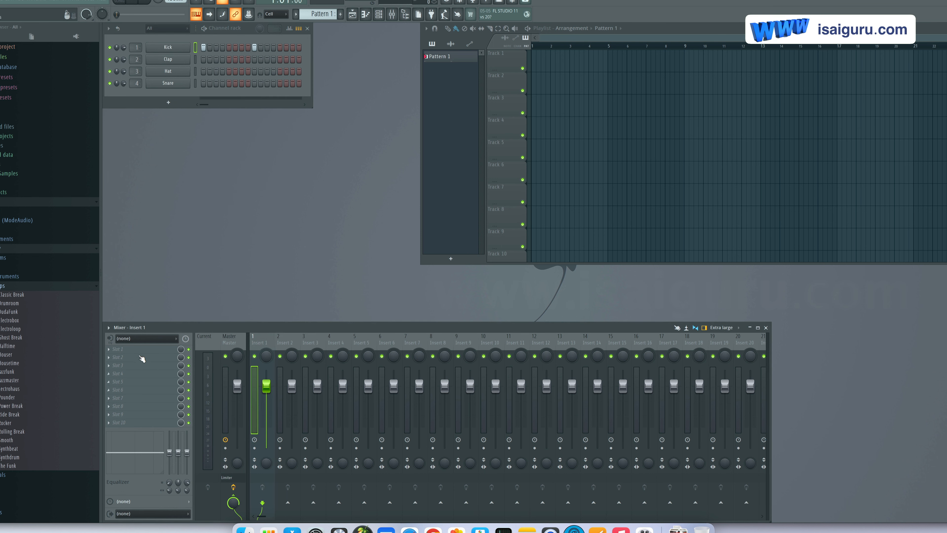
pyautogui.click(129, 349)
pyautogui.moveTo(129, 348)
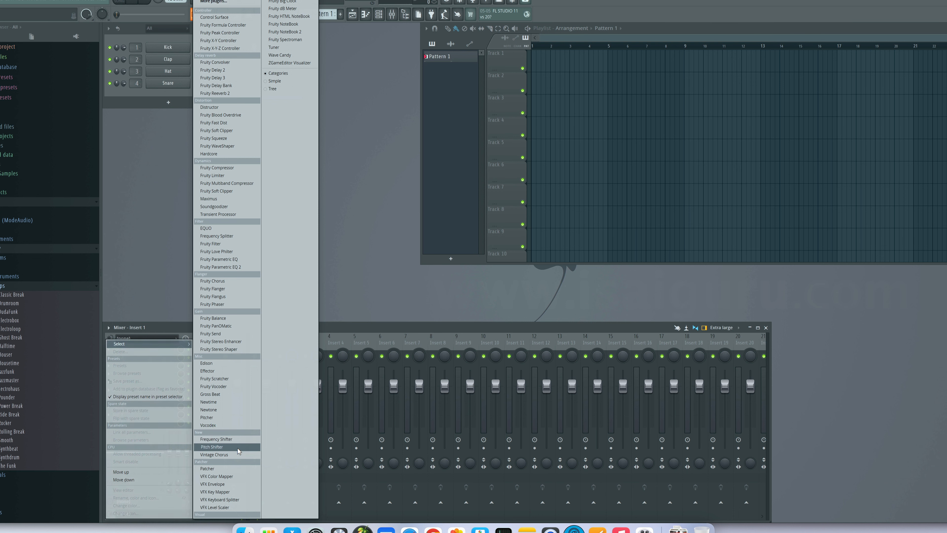
pyautogui.click(233, 468)
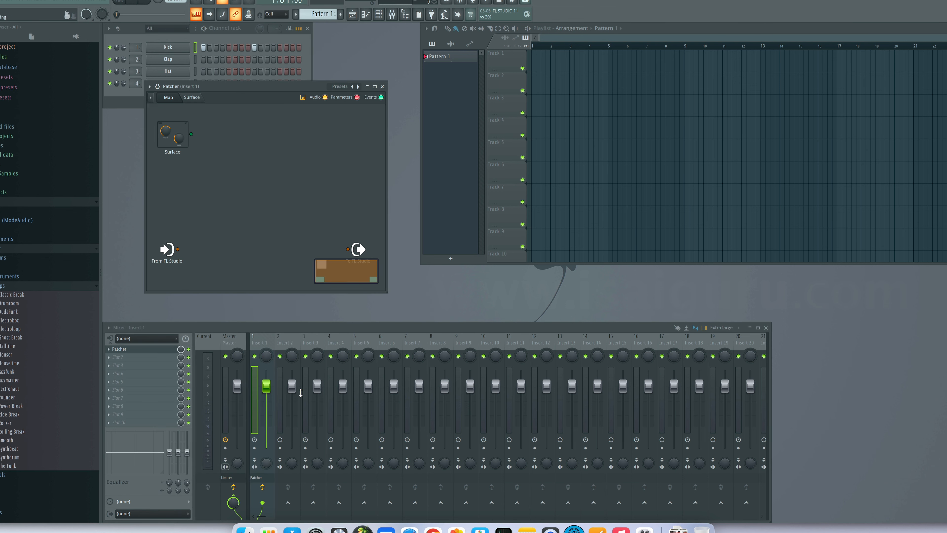
pyautogui.moveTo(387, 295); pyautogui.dragTo(713, 447)
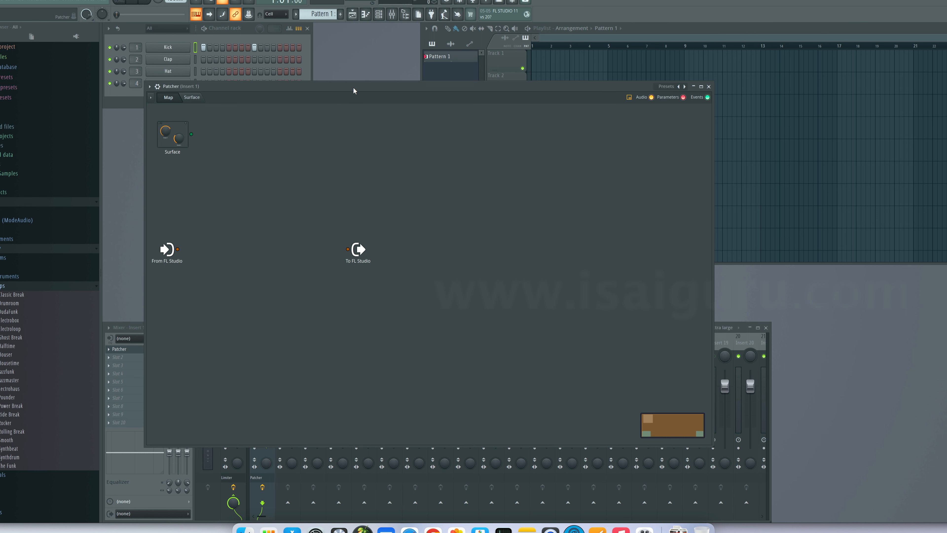
pyautogui.moveTo(353, 89); pyautogui.dragTo(501, 63)
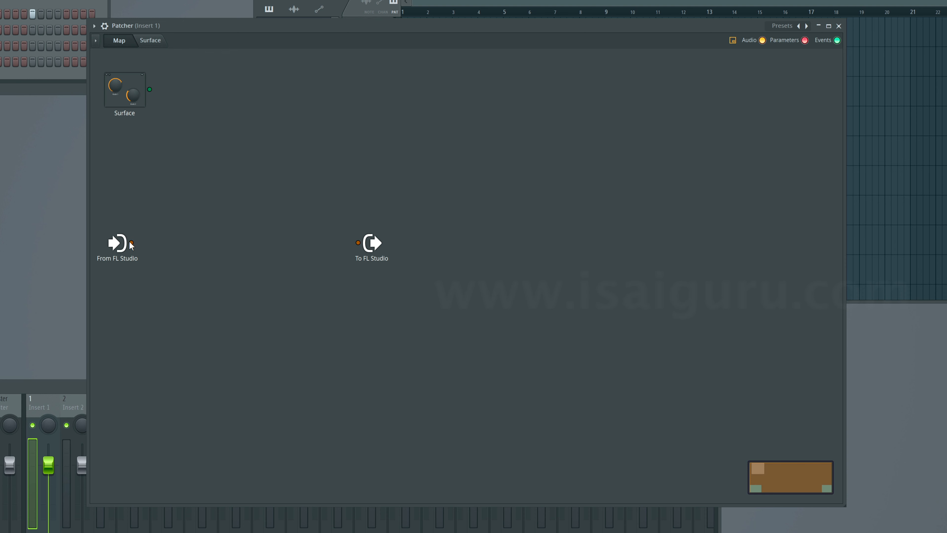
# Connect the From FL Studio audio output directly to To FL Studio and try out that connection's level control
pyautogui.moveTo(131, 242); pyautogui.dragTo(361, 246)
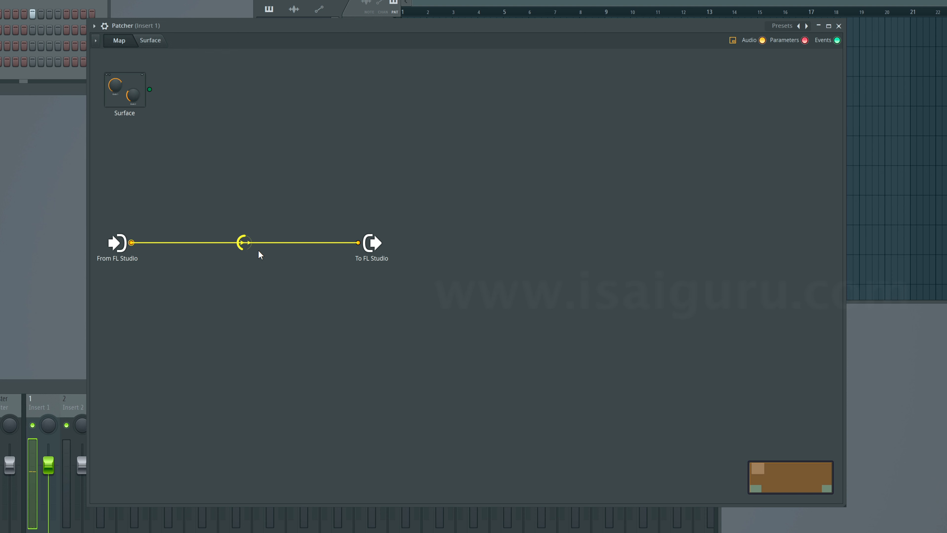
pyautogui.moveTo(238, 238); pyautogui.dragTo(244, 261)
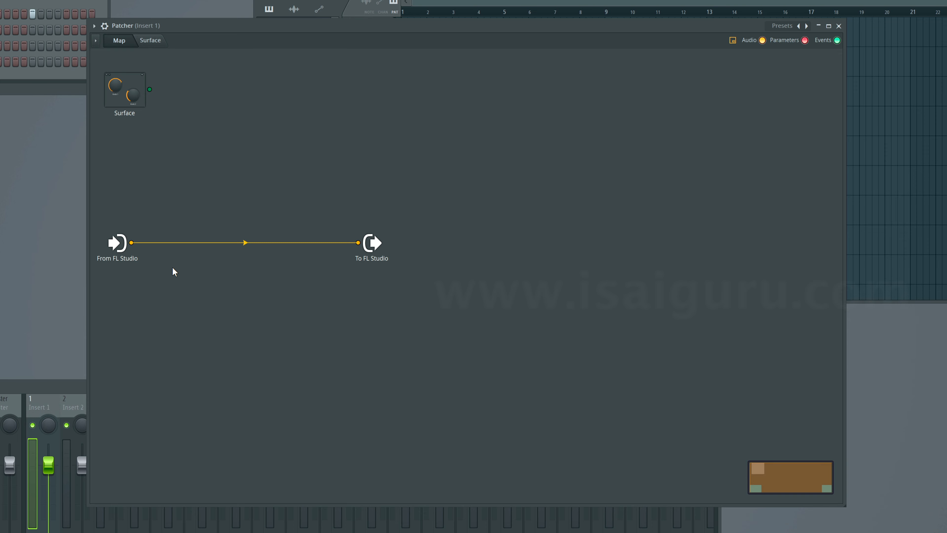
# Add Fruity Reeverb 2 below the direct connection and wire it in parallel between From FL Studio and To FL Studio
pyautogui.rightClick(231, 325)
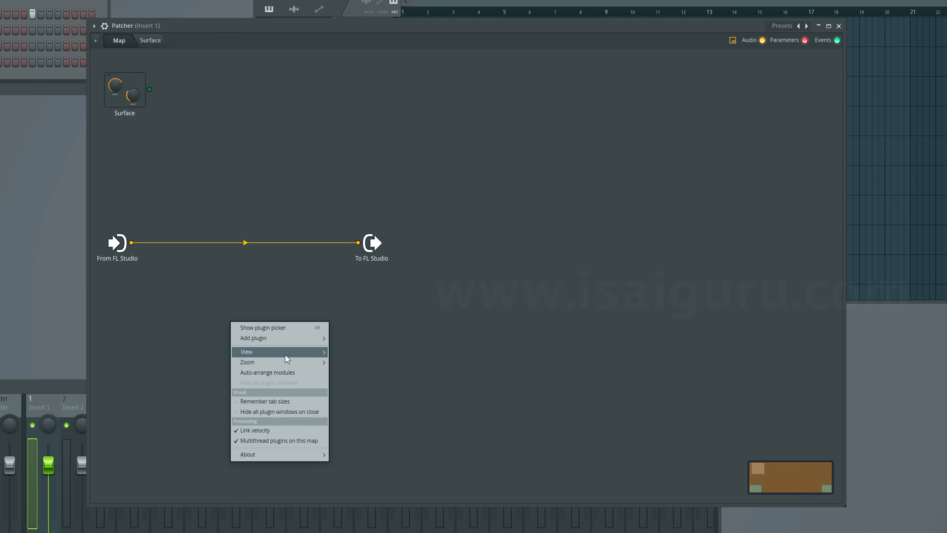
pyautogui.moveTo(267, 337)
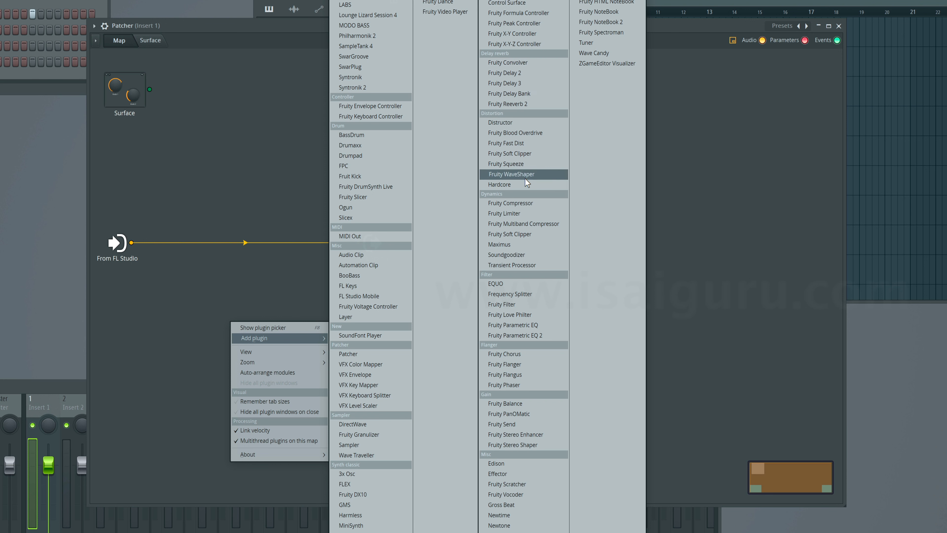
pyautogui.click(509, 104)
pyautogui.moveTo(238, 338)
pyautogui.mouseDown()
pyautogui.moveTo(231, 327)
pyautogui.moveTo(239, 320)
pyautogui.mouseUp()
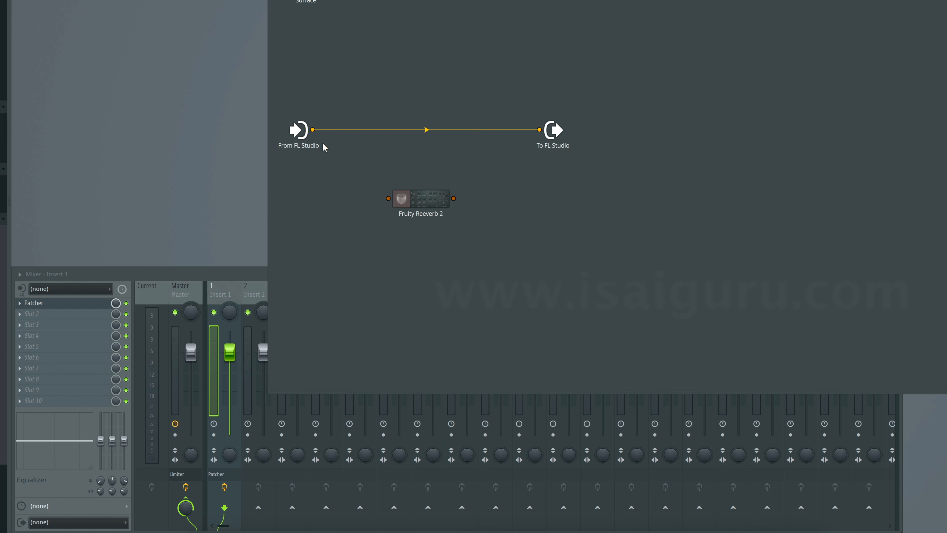
pyautogui.moveTo(312, 129); pyautogui.dragTo(388, 199)
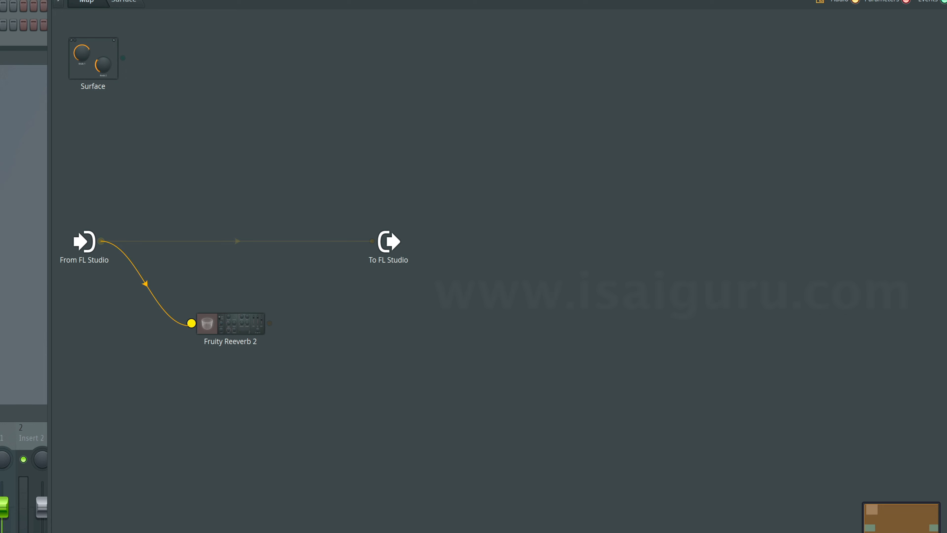
pyautogui.moveTo(191, 322); pyautogui.dragTo(189, 325)
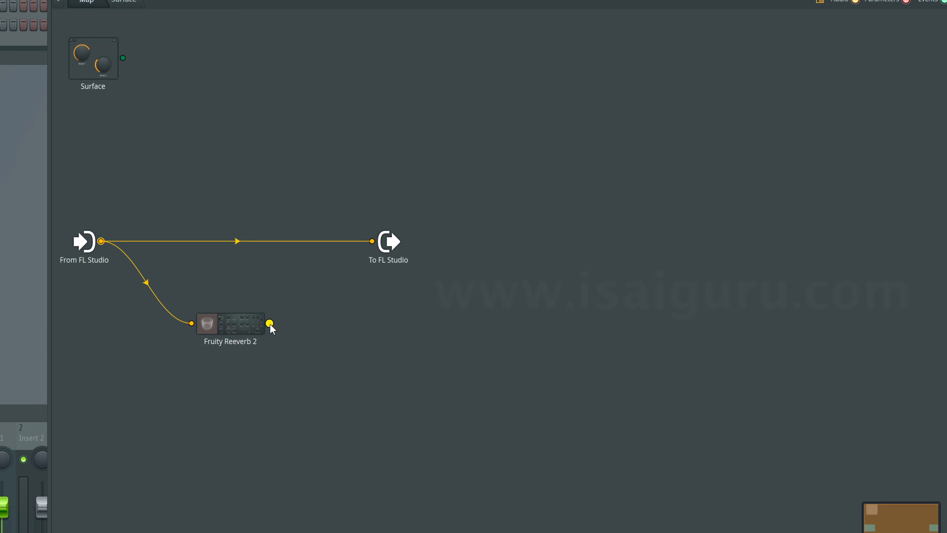
pyautogui.moveTo(270, 323); pyautogui.dragTo(372, 243)
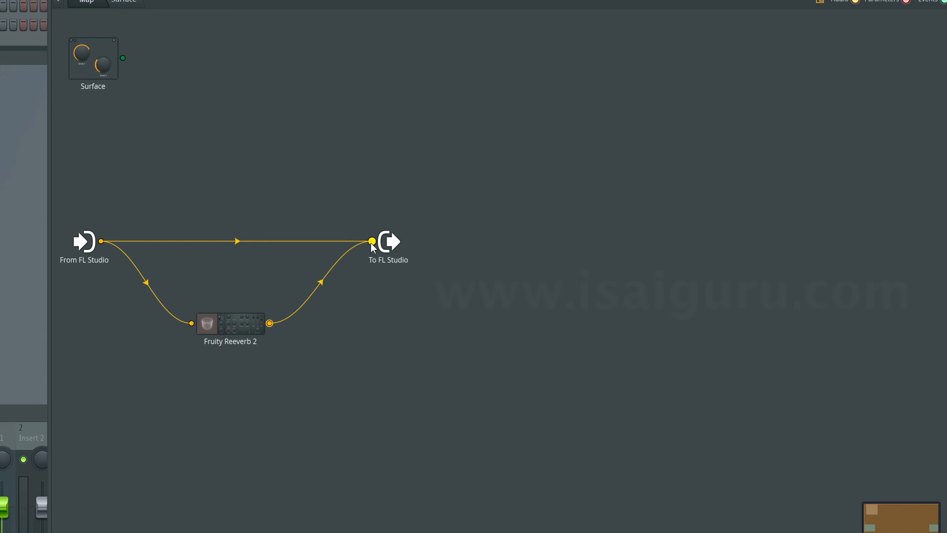
# Set Fruity Reeverb 2 to minimum dry and maximum wet level, and raise its low cut
pyautogui.doubleClick(239, 324)
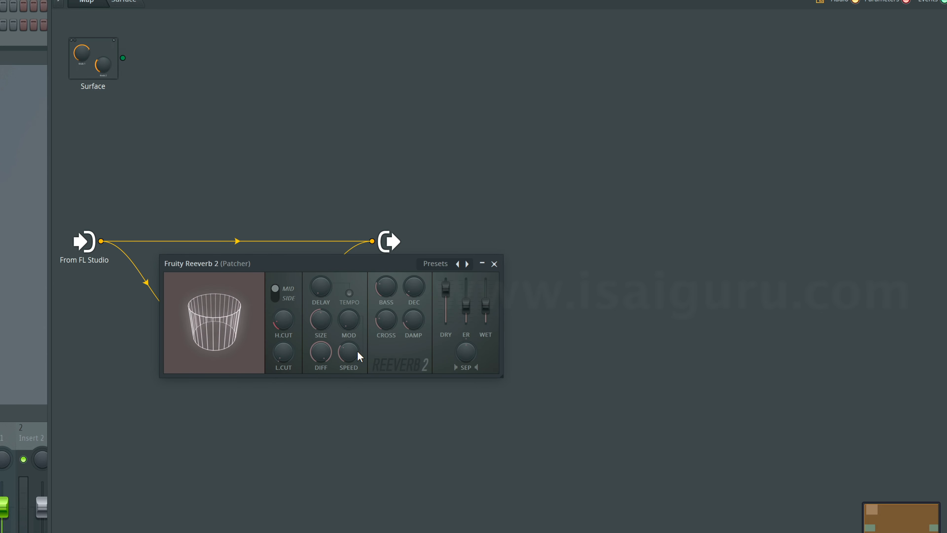
pyautogui.moveTo(312, 264); pyautogui.dragTo(597, 264)
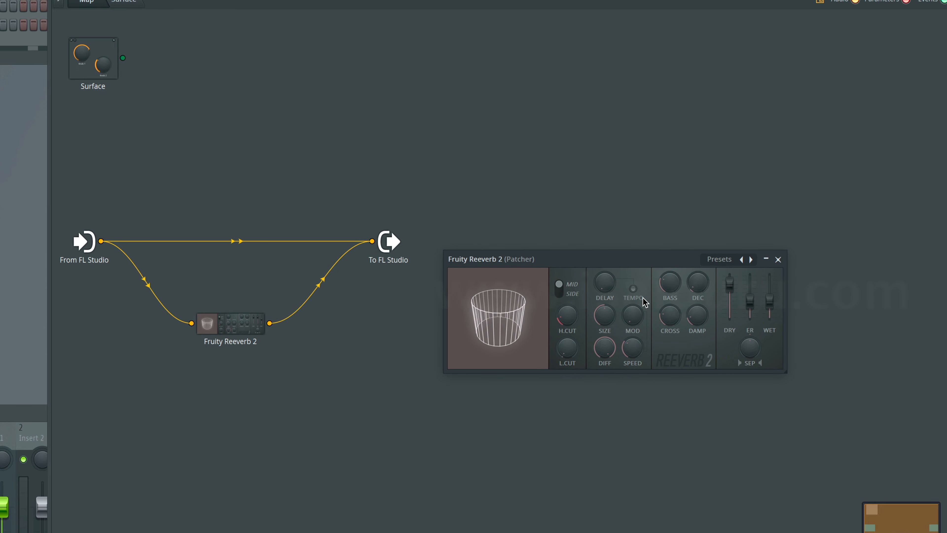
pyautogui.moveTo(730, 287); pyautogui.dragTo(769, 265)
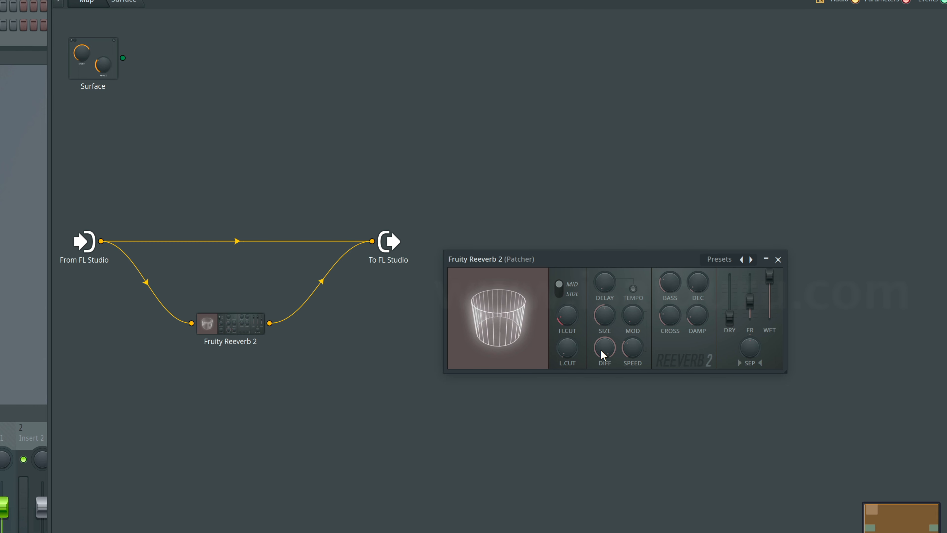
pyautogui.moveTo(567, 350); pyautogui.dragTo(567, 320)
pyautogui.click(778, 259)
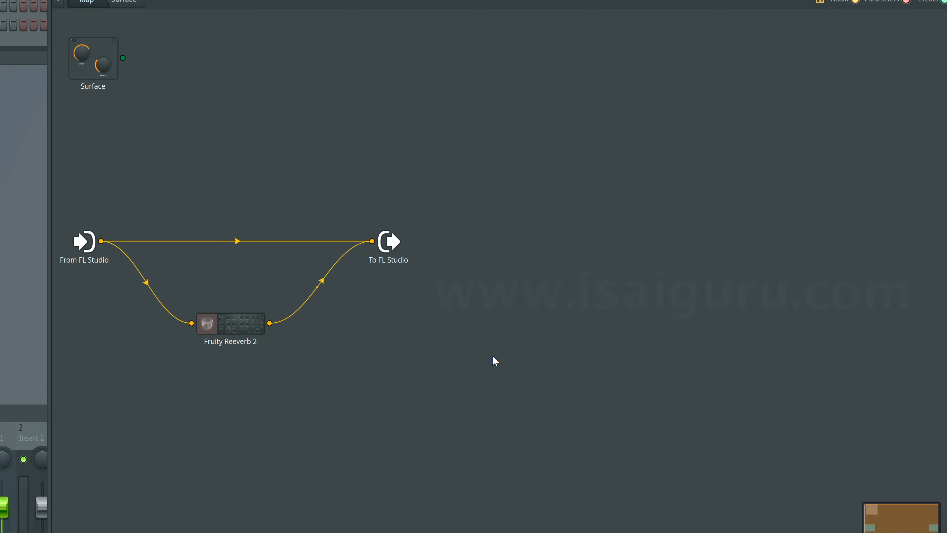
# Try out a different level on the direct connection between From FL Studio and To FL Studio
pyautogui.moveTo(240, 245)
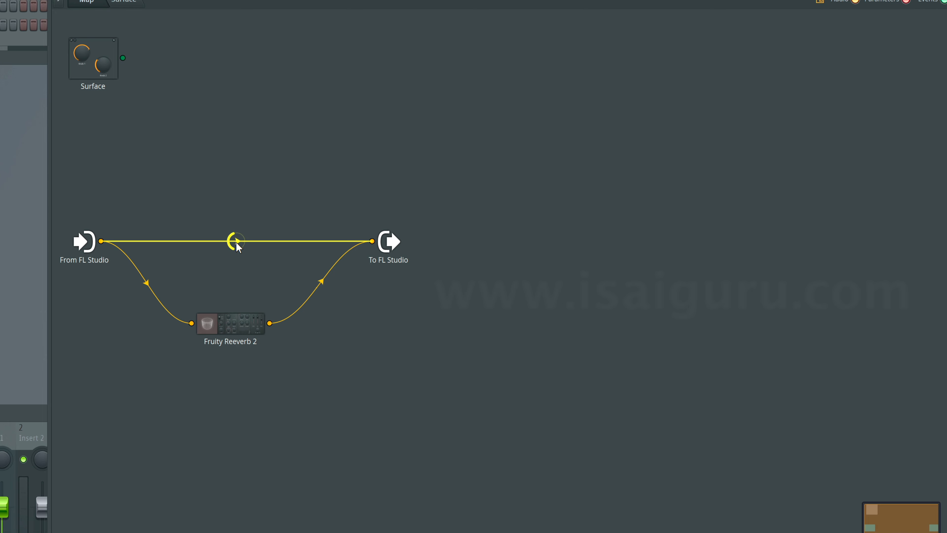
pyautogui.click(235, 242)
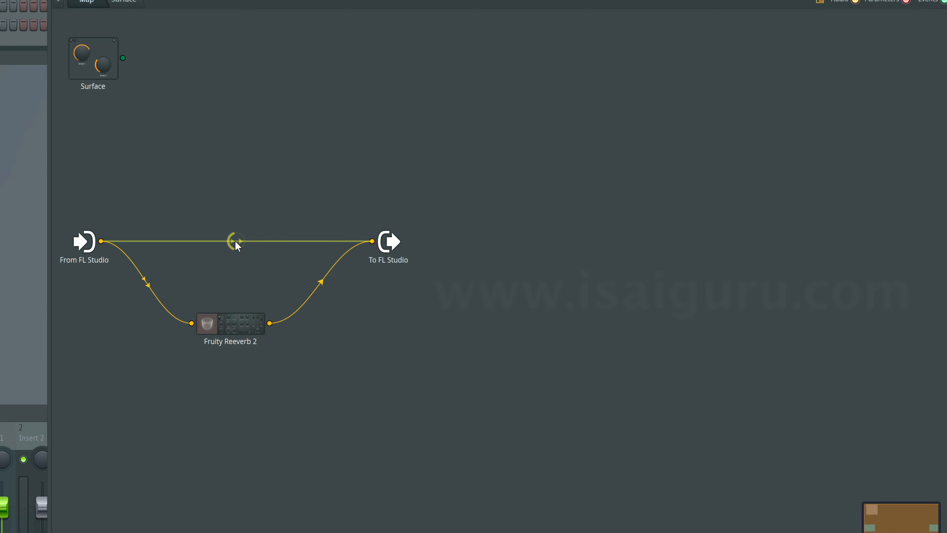
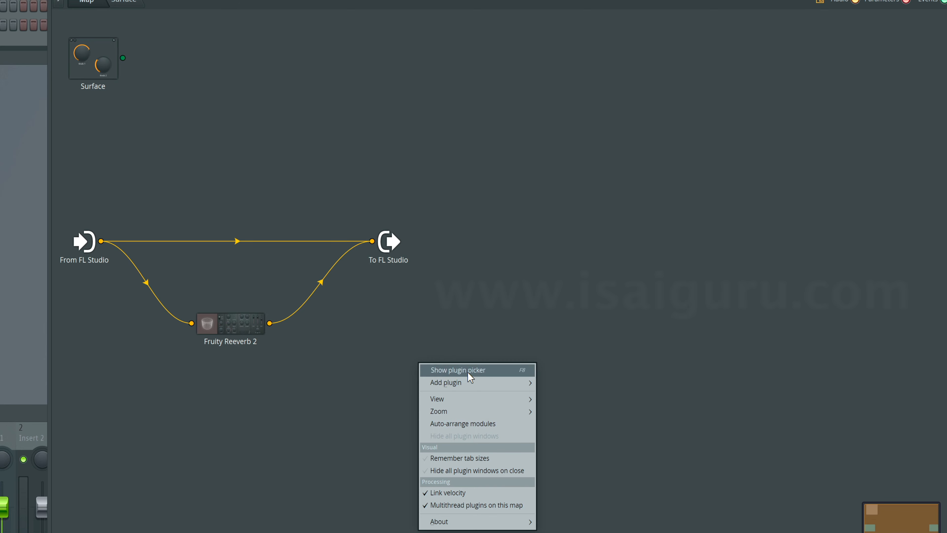
# Add Fruity Delay 2 to the Patcher map and place it above the direct connection
pyautogui.moveTo(463, 382)
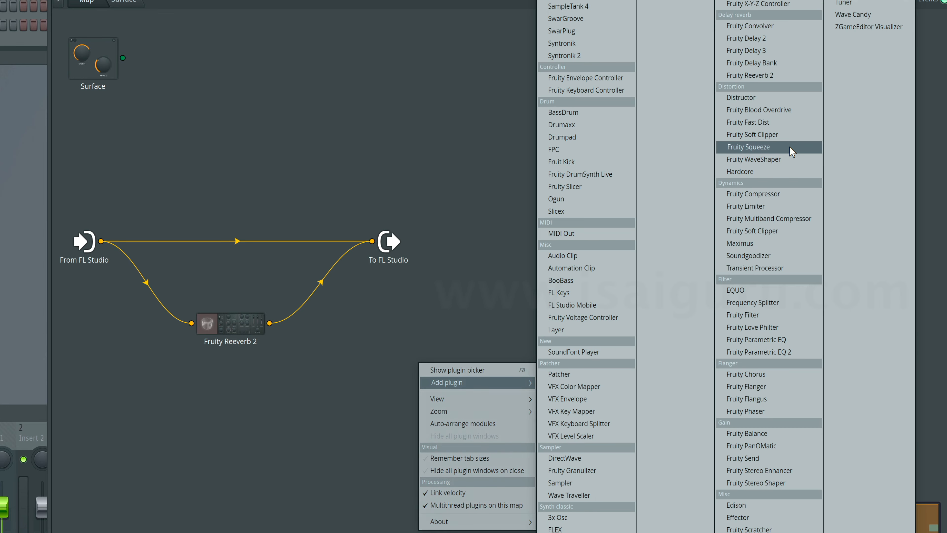
pyautogui.click(744, 39)
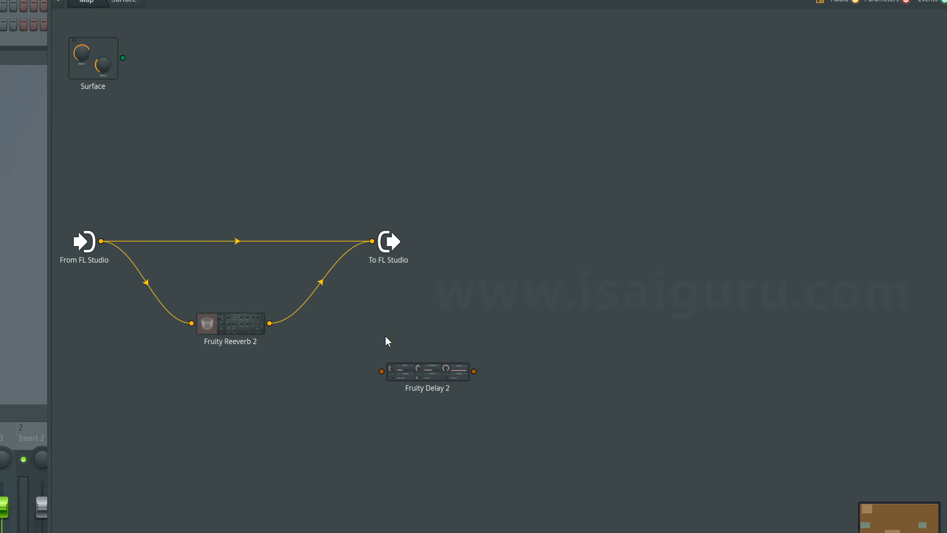
pyautogui.moveTo(411, 372); pyautogui.dragTo(214, 172)
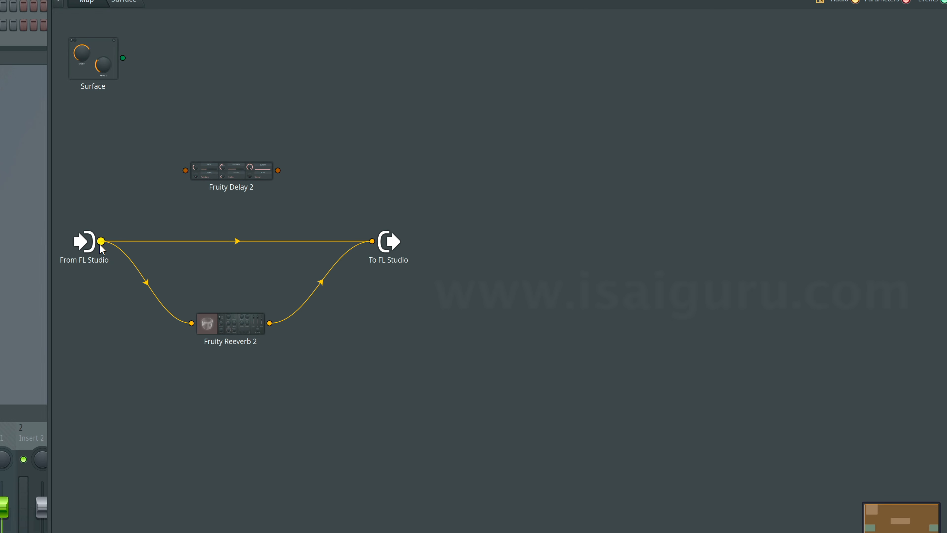
# Wire Fruity Delay 2 in parallel by connecting From FL Studio to its input and its output to To FL Studio
pyautogui.moveTo(101, 241); pyautogui.dragTo(192, 168)
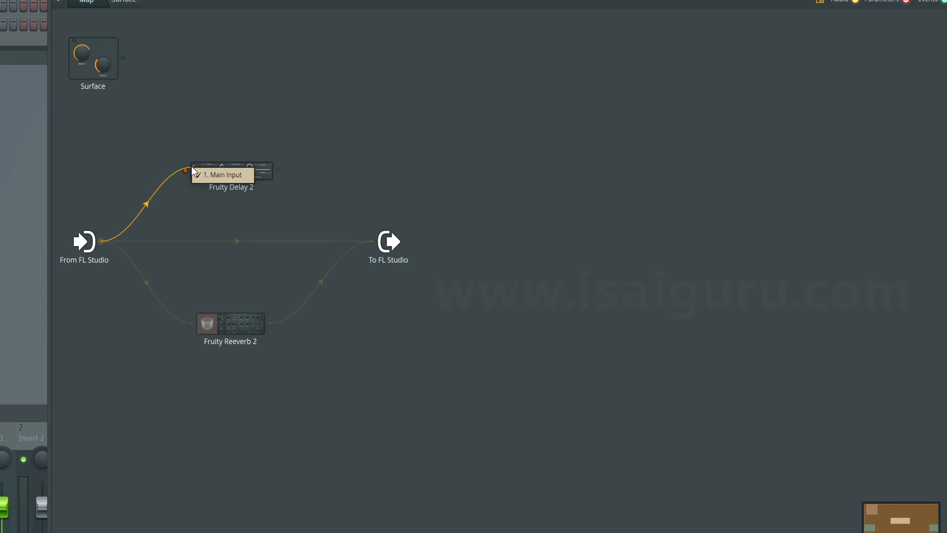
pyautogui.click(212, 174)
pyautogui.click(296, 186)
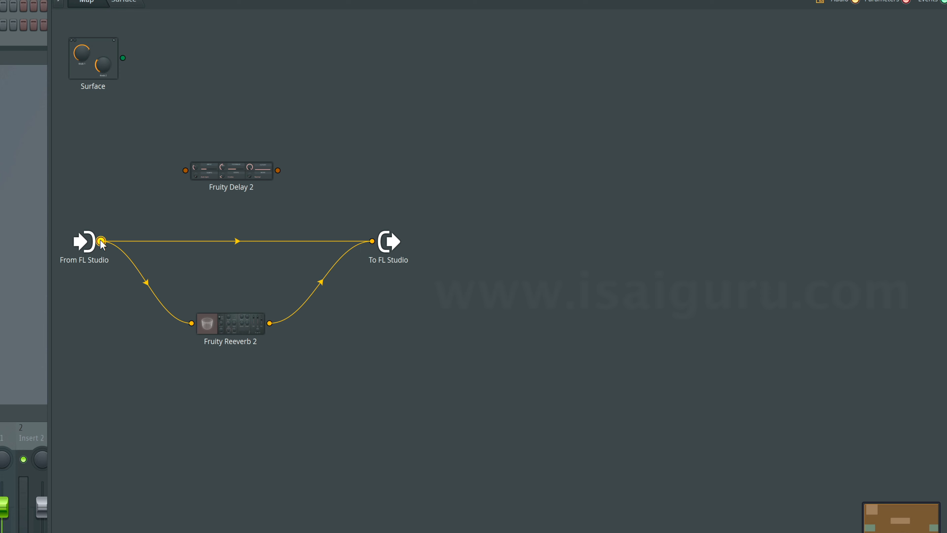
pyautogui.moveTo(101, 241); pyautogui.dragTo(181, 177)
pyautogui.moveTo(278, 170); pyautogui.dragTo(372, 241)
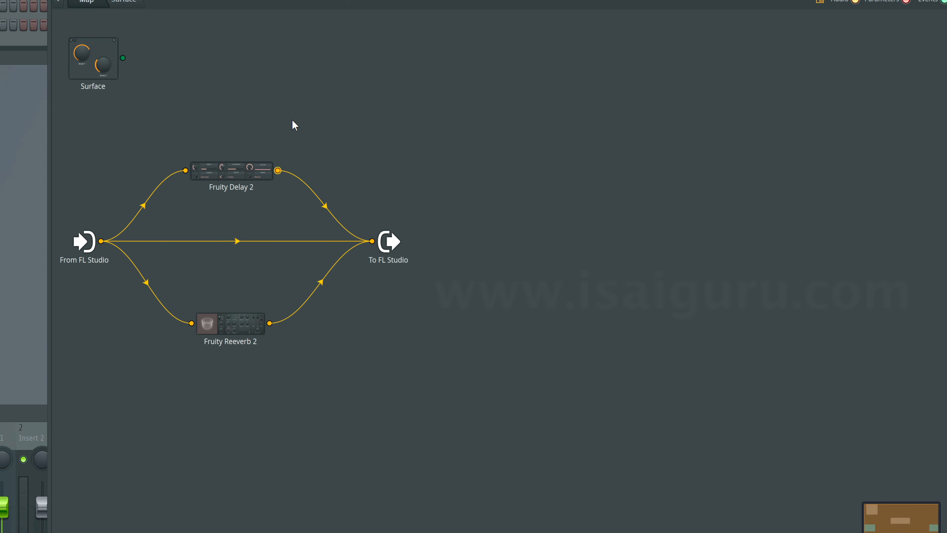
# Lower the dry volume of Fruity Delay 2 and adjust its delay time, with its window clear of the wiring
pyautogui.doubleClick(236, 170)
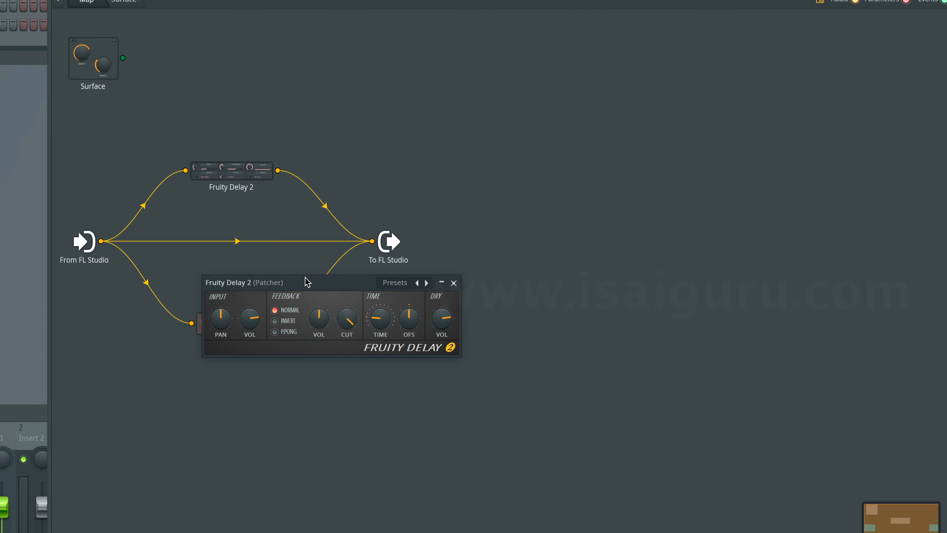
pyautogui.click(319, 283)
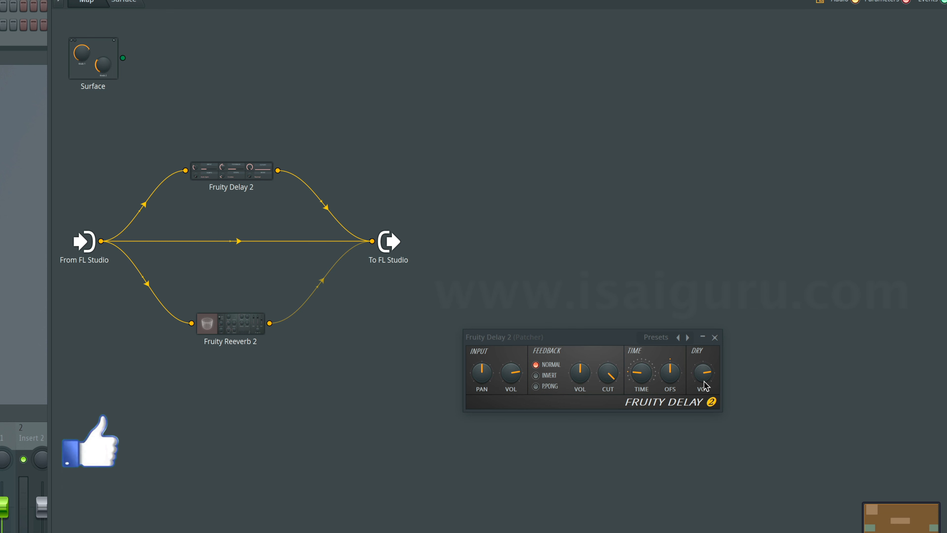
pyautogui.moveTo(703, 372); pyautogui.dragTo(703, 394)
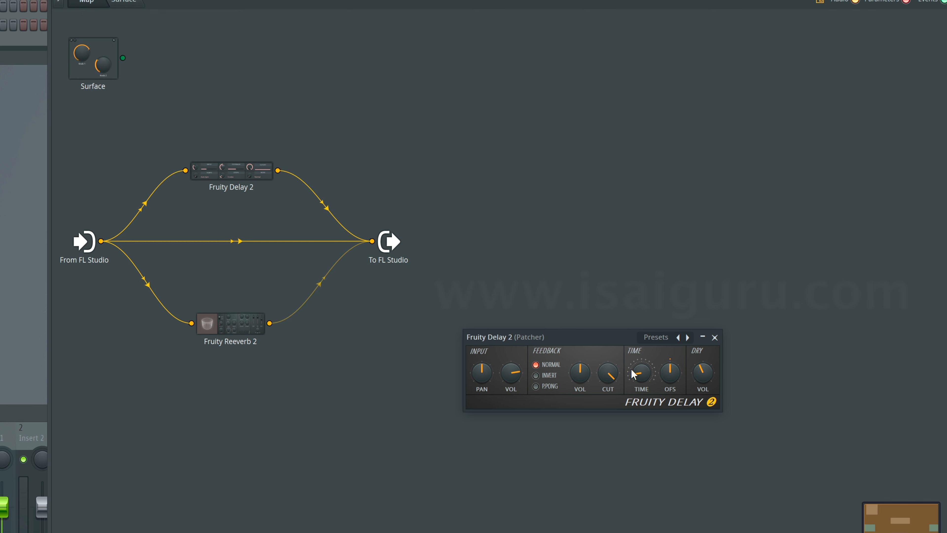
pyautogui.moveTo(634, 375); pyautogui.dragTo(633, 374)
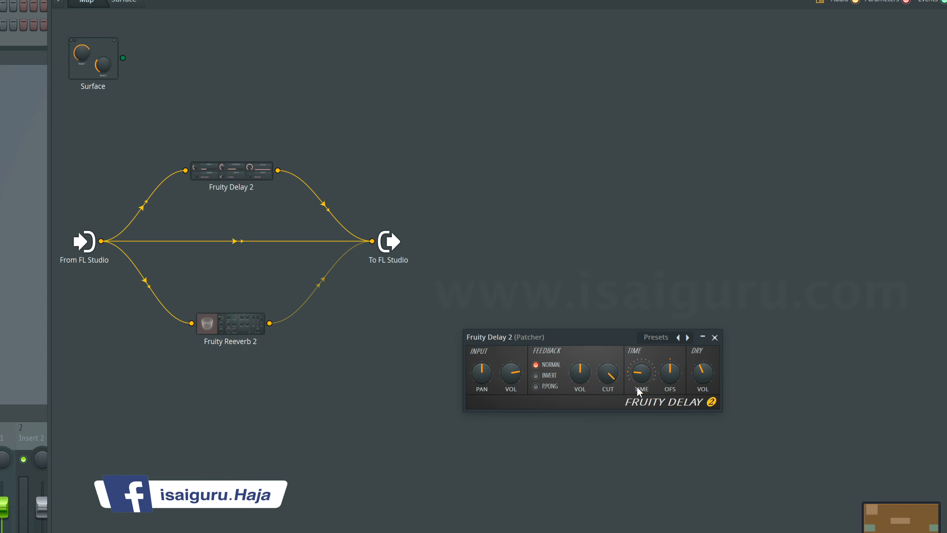
pyautogui.moveTo(636, 378); pyautogui.dragTo(635, 371)
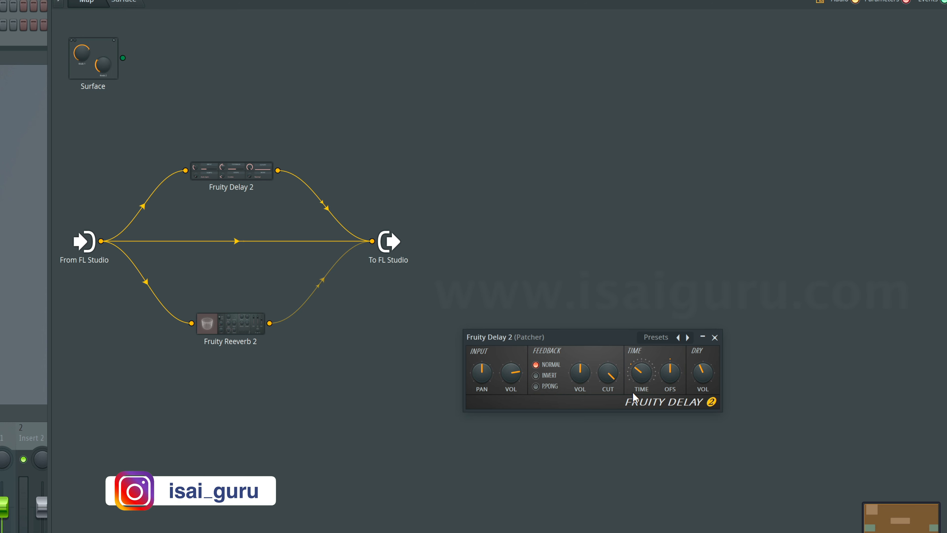
# Fine-tune the delay time of Fruity Delay 2 and close its window
pyautogui.moveTo(637, 374); pyautogui.dragTo(637, 376)
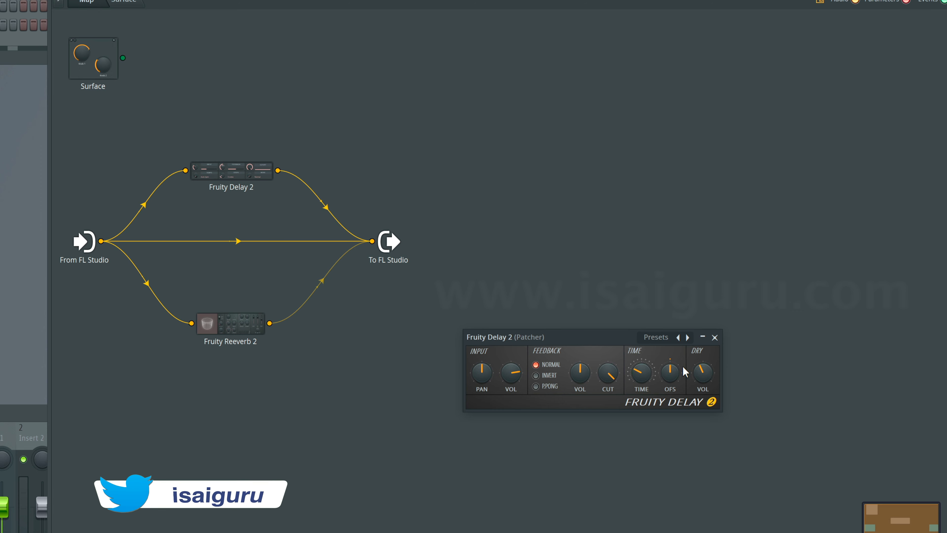
pyautogui.click(714, 338)
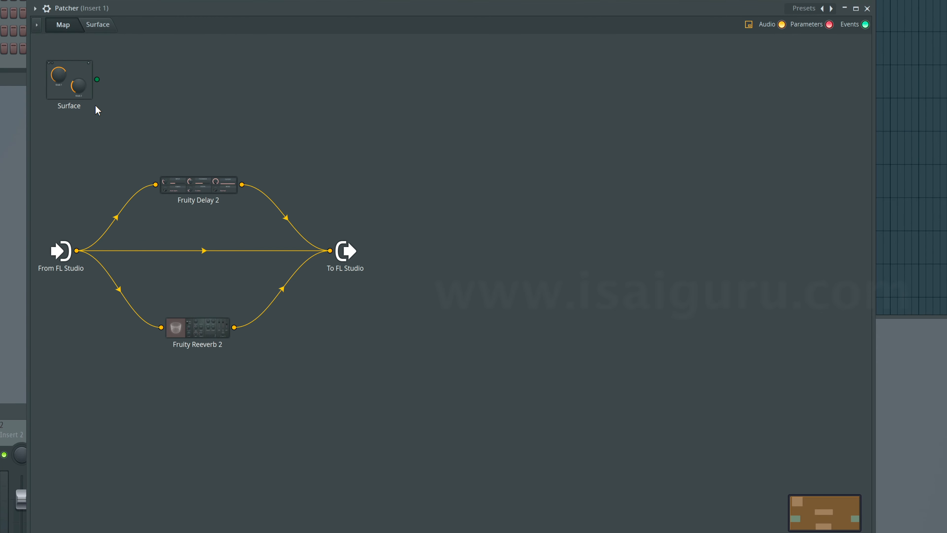
# Load the 1K Compressor preset into Patcher and move its window to the free area above the mixer
pyautogui.click(36, 9)
pyautogui.click(36, 11)
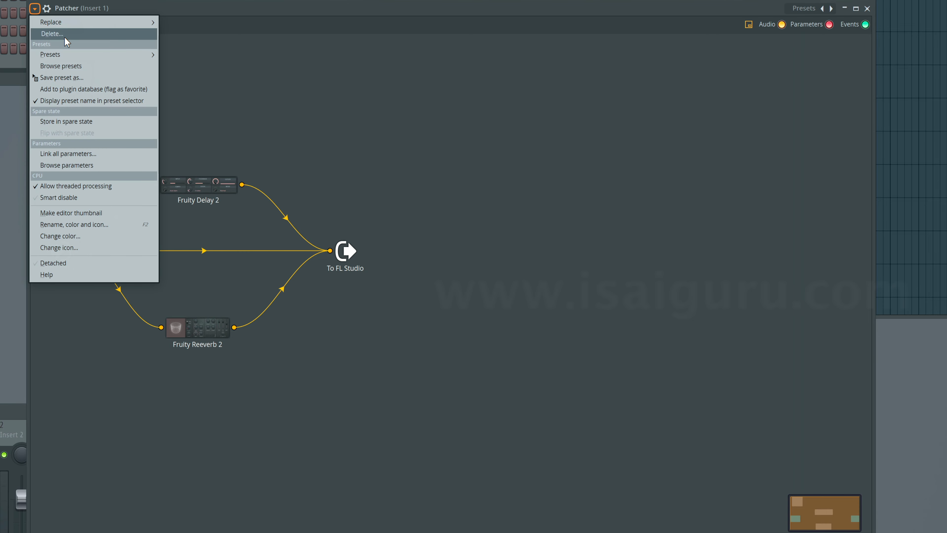
pyautogui.moveTo(59, 56)
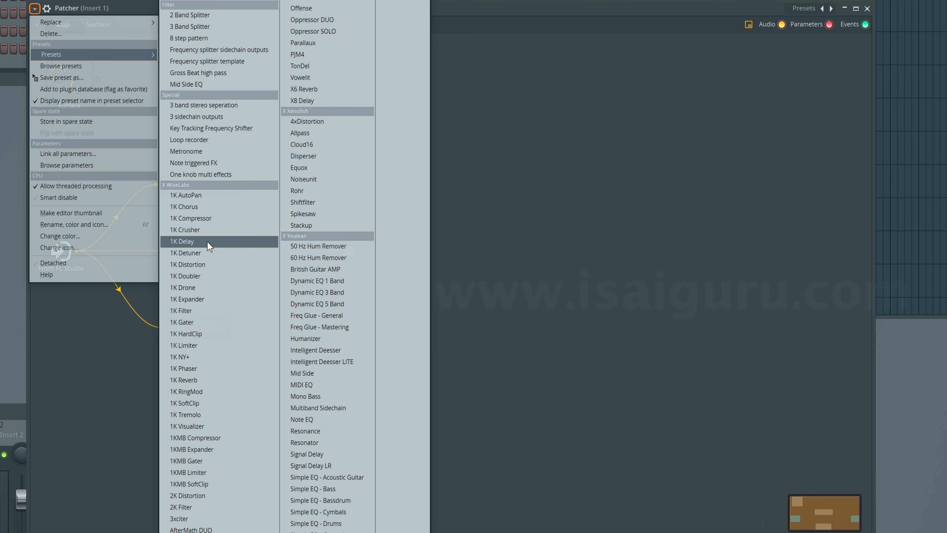
pyautogui.click(208, 221)
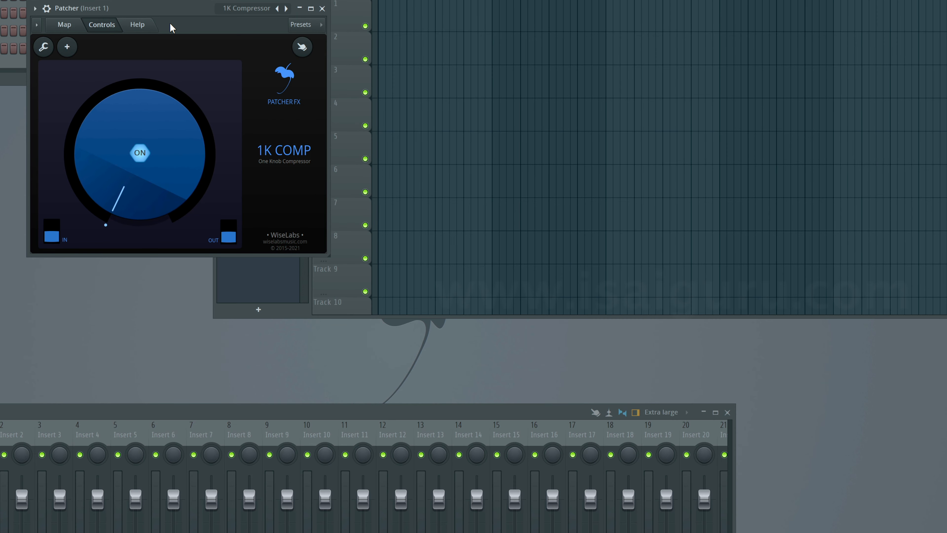
pyautogui.moveTo(165, 8); pyautogui.dragTo(72, 145)
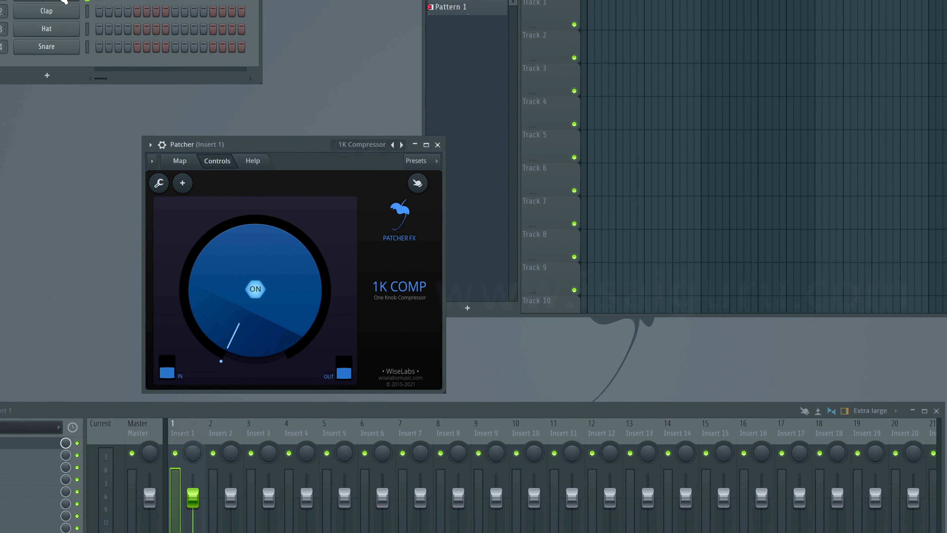
pyautogui.moveTo(282, 144); pyautogui.dragTo(338, 120)
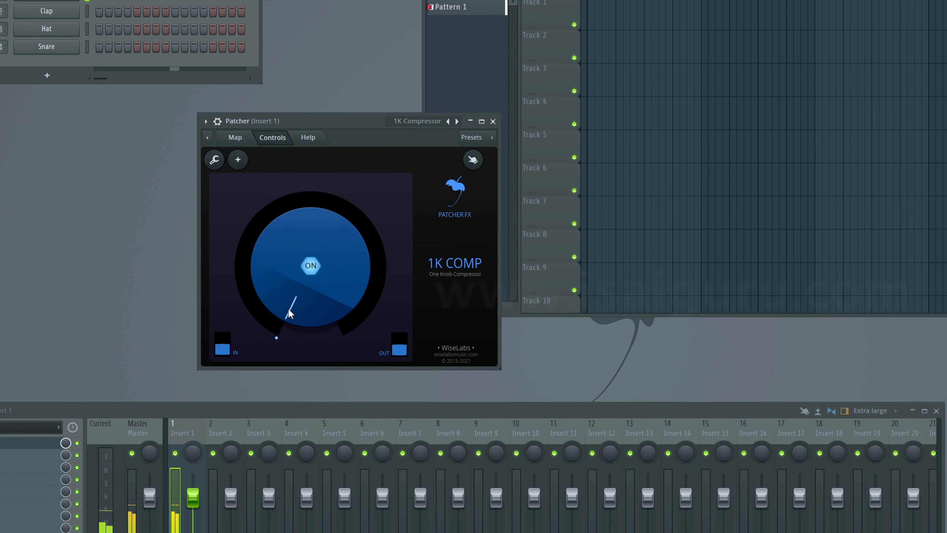
# Try the 1K Compressor on the playing beat by raising its main knob, switching it off and on, and lowering the knob
pyautogui.moveTo(311, 295); pyautogui.dragTo(311, 267)
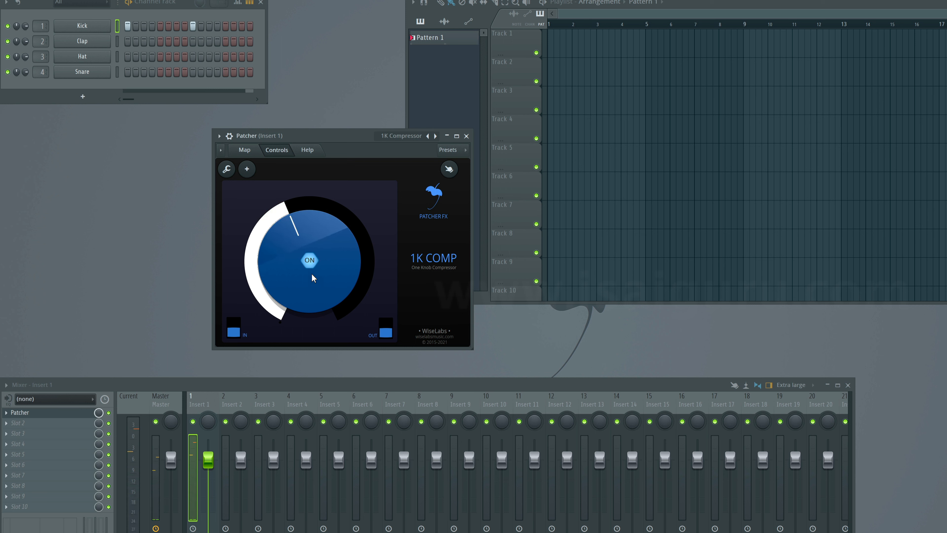
pyautogui.click(310, 263)
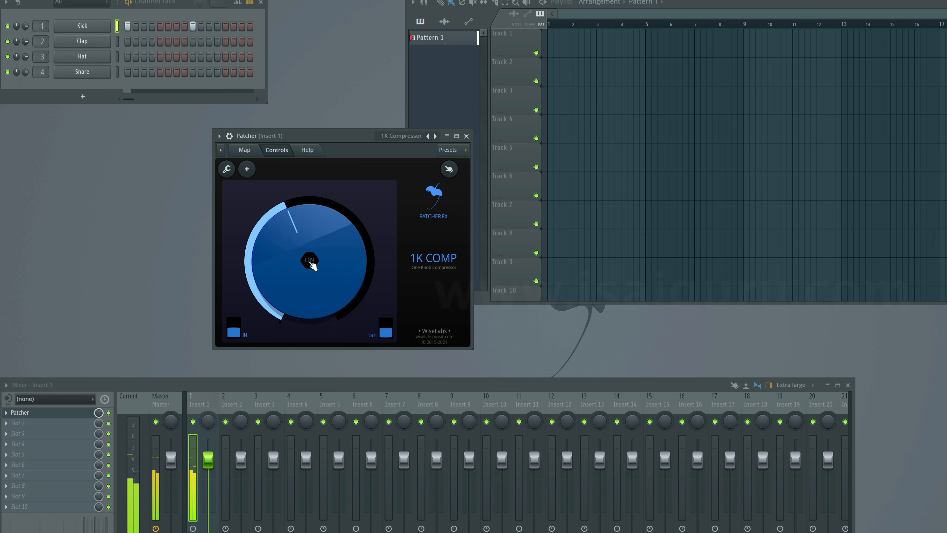
pyautogui.click(311, 263)
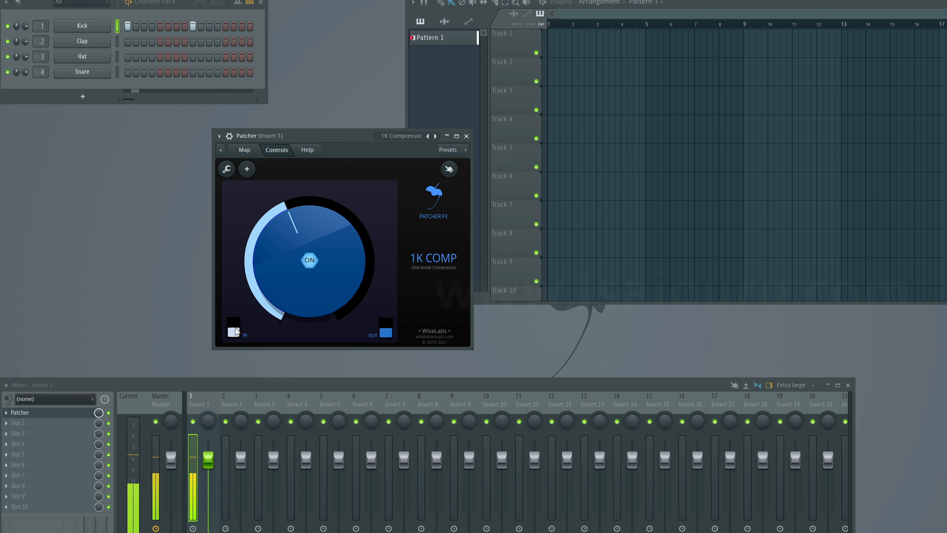
pyautogui.moveTo(363, 227)
pyautogui.mouseDown()
pyautogui.moveTo(362, 257)
pyautogui.moveTo(362, 217)
pyautogui.moveTo(362, 245)
pyautogui.mouseUp()
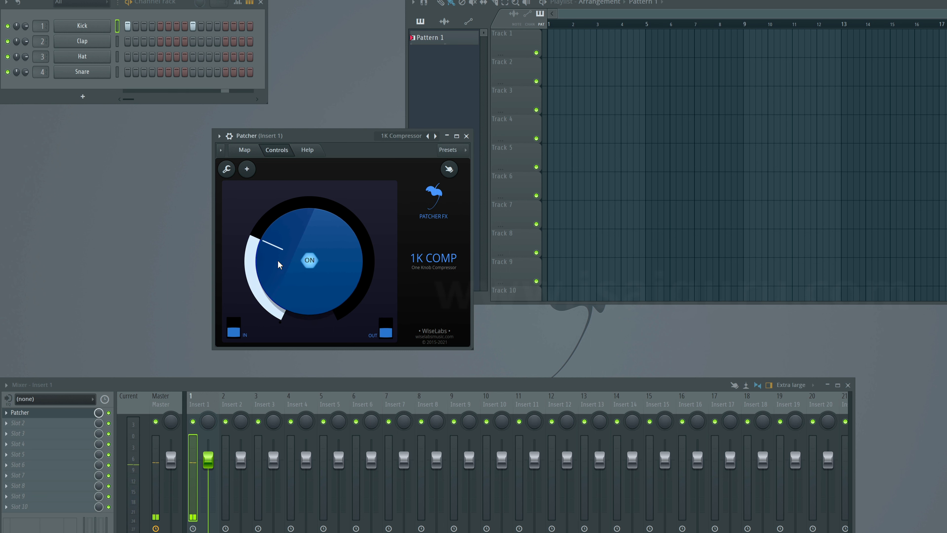
# Show the preset's map in an enlarged window and spread out To FL Studio, OUT, Stereo Shaper, Fruity Limiter and mapper1
pyautogui.click(244, 151)
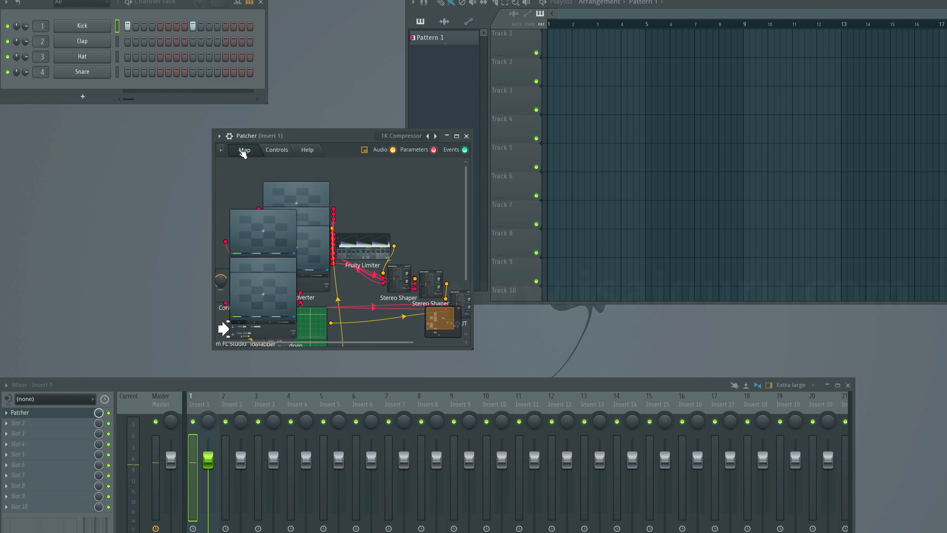
pyautogui.moveTo(471, 348); pyautogui.dragTo(826, 532)
pyautogui.moveTo(309, 131); pyautogui.dragTo(216, 83)
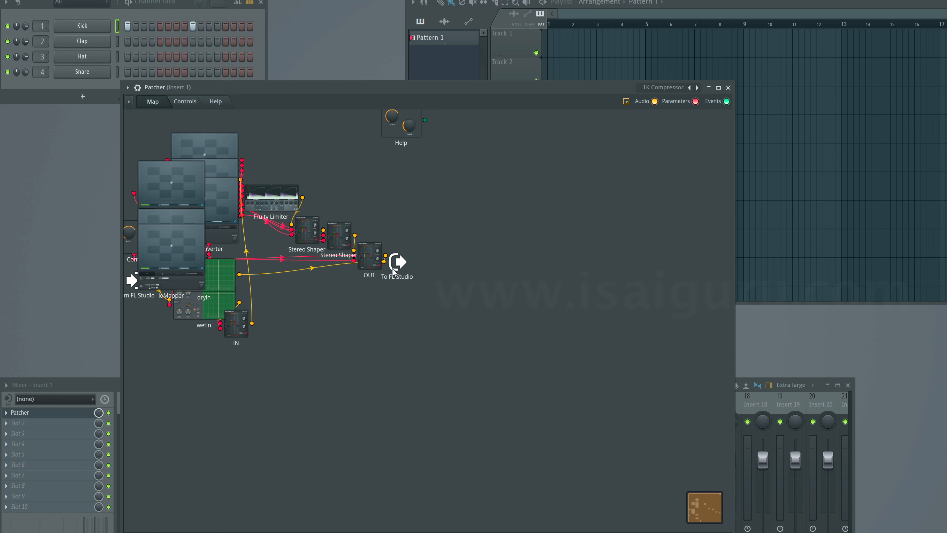
pyautogui.moveTo(393, 271); pyautogui.dragTo(638, 303)
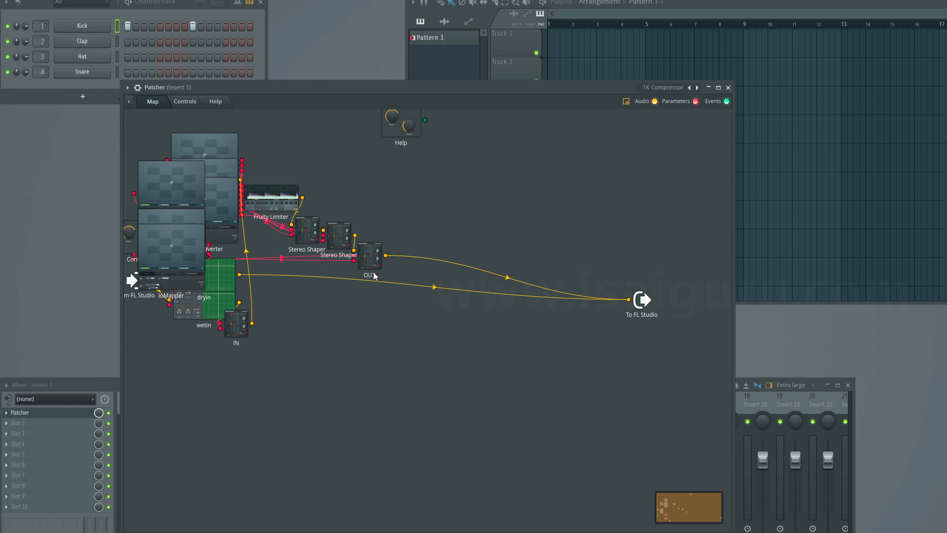
pyautogui.moveTo(372, 263); pyautogui.dragTo(476, 266)
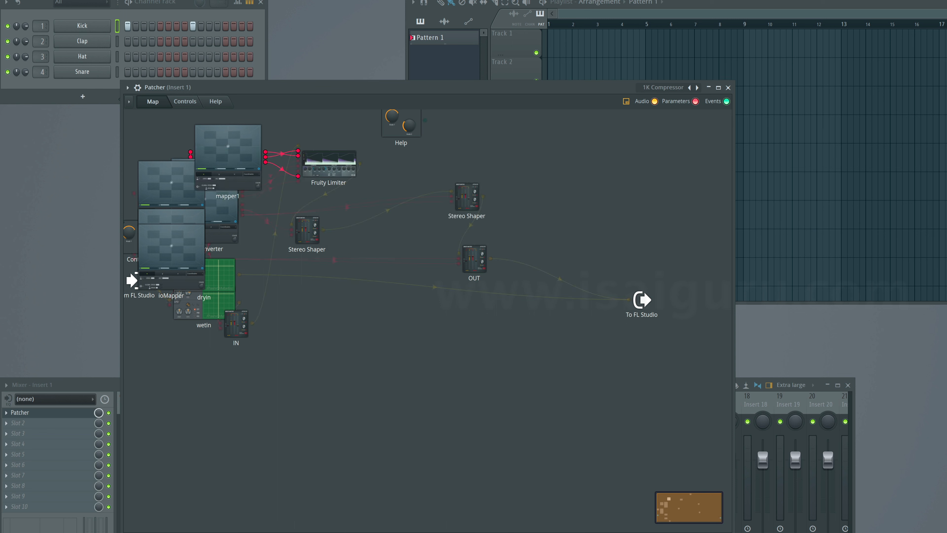
pyautogui.moveTo(228, 151); pyautogui.dragTo(230, 142)
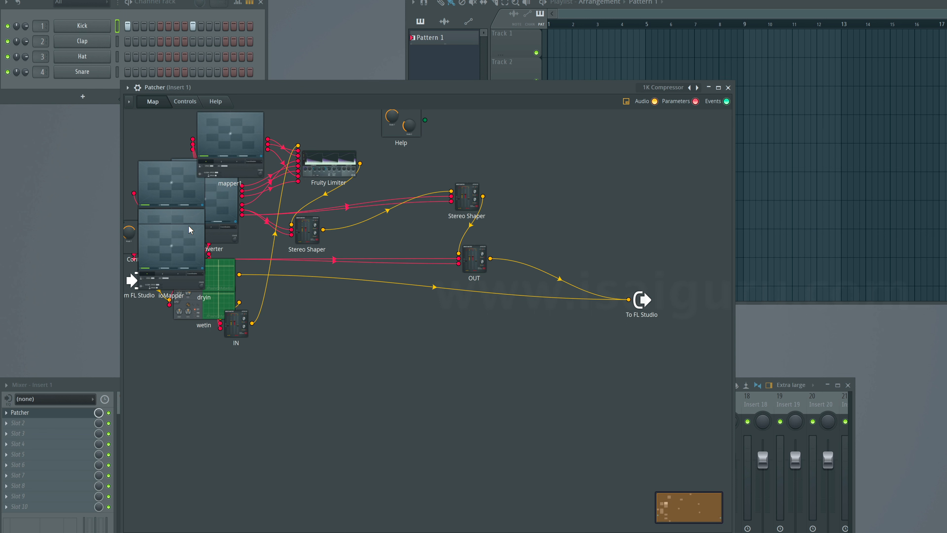
# Separate the overlapping bypmapper, threshinverter, mapper2, ioMapper and globalcurve modules so their wiring can be followed
pyautogui.moveTo(187, 241); pyautogui.dragTo(201, 375)
pyautogui.moveTo(175, 245); pyautogui.dragTo(353, 400)
pyautogui.moveTo(220, 200); pyautogui.dragTo(495, 434)
pyautogui.moveTo(178, 250); pyautogui.dragTo(613, 374)
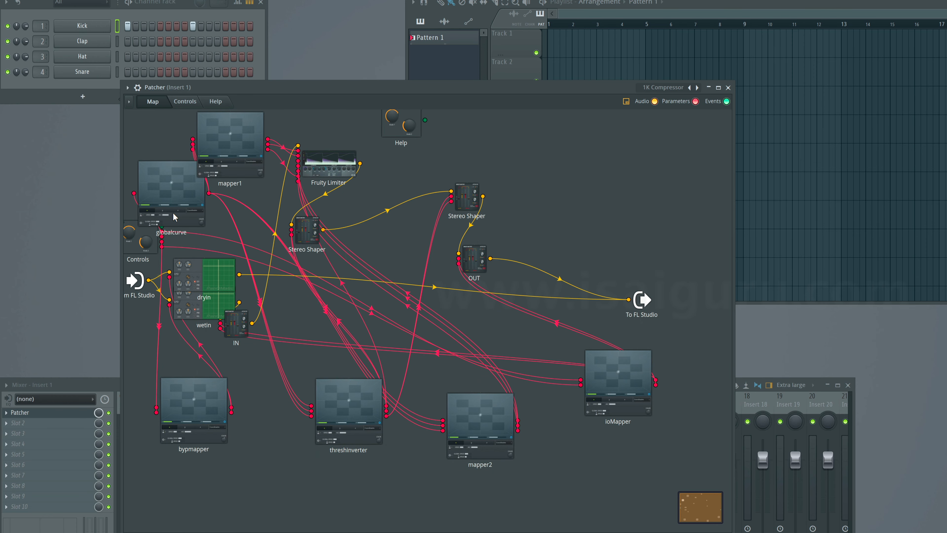
pyautogui.moveTo(174, 216); pyautogui.dragTo(171, 166)
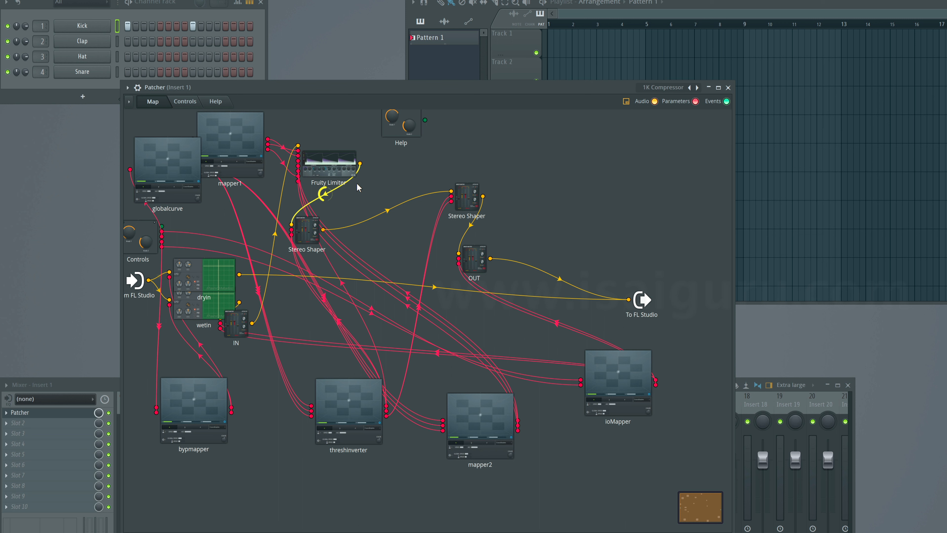
# Open the map's Fruity Limiter beside the Patcher window and return Patcher to the compressor's control surface
pyautogui.click(328, 163)
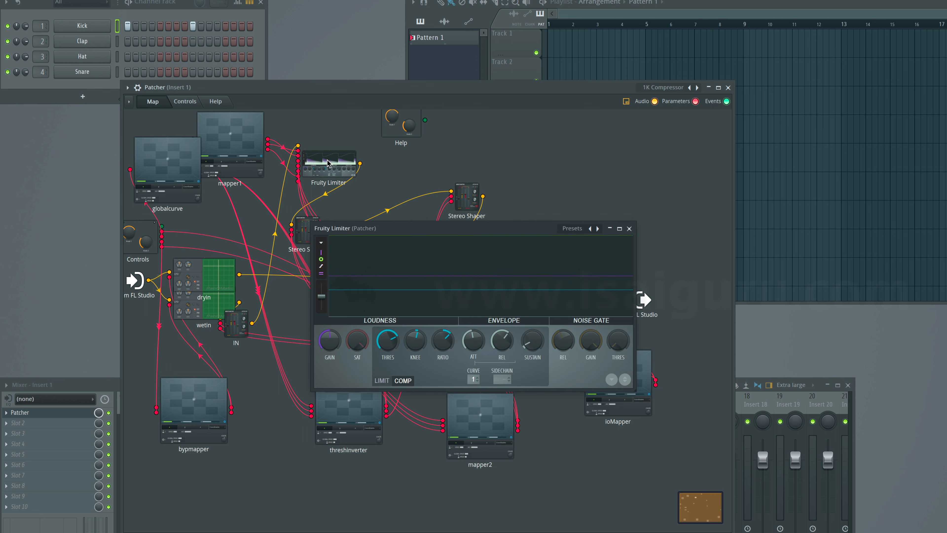
pyautogui.moveTo(447, 232); pyautogui.dragTo(892, 192)
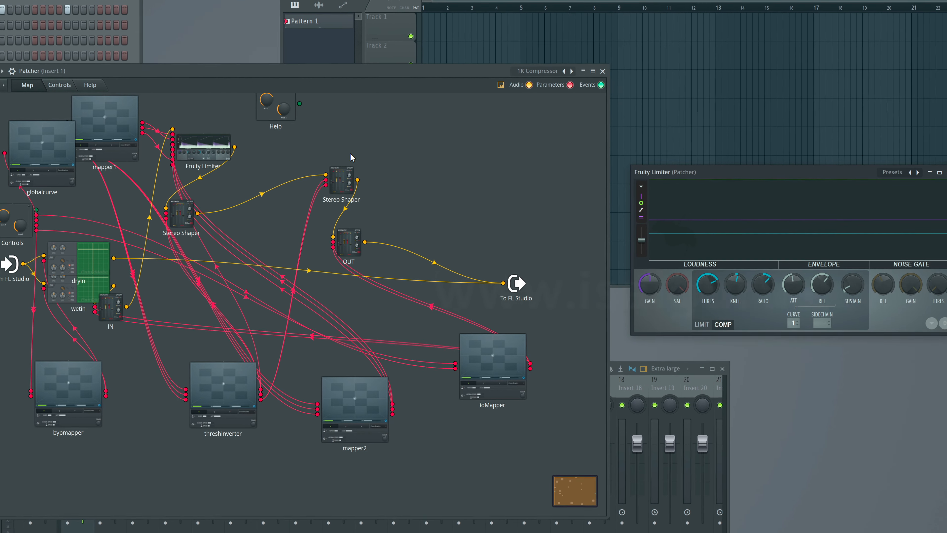
pyautogui.click(51, 84)
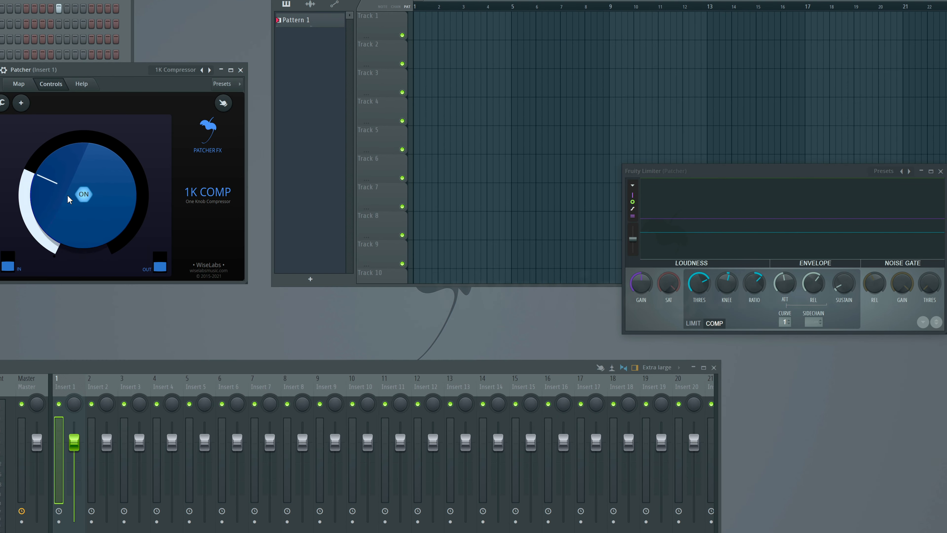
# Sweep the 1K Compressor knob to compare its effect on Fruity Limiter, leave it at a low setting, and close the limiter
pyautogui.moveTo(40, 189); pyautogui.dragTo(40, 224)
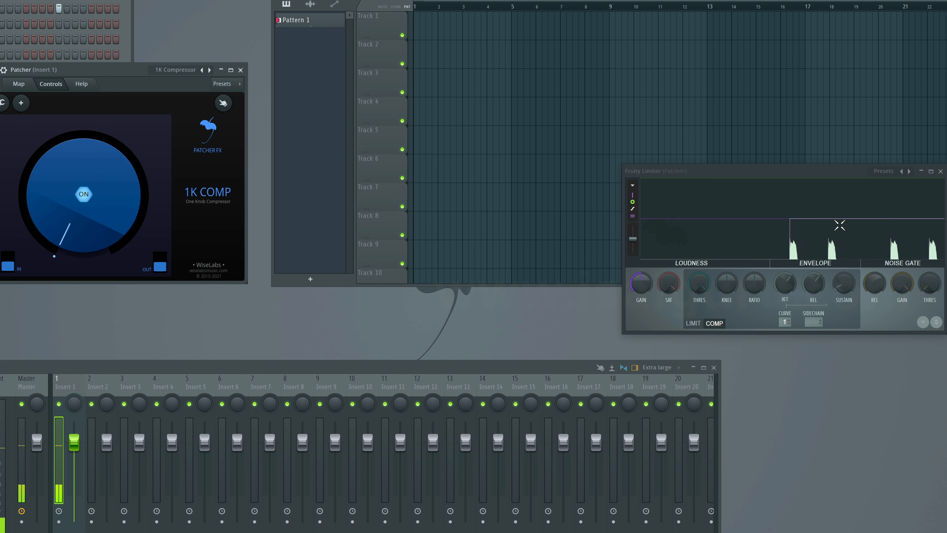
pyautogui.moveTo(98, 215); pyautogui.dragTo(98, 185)
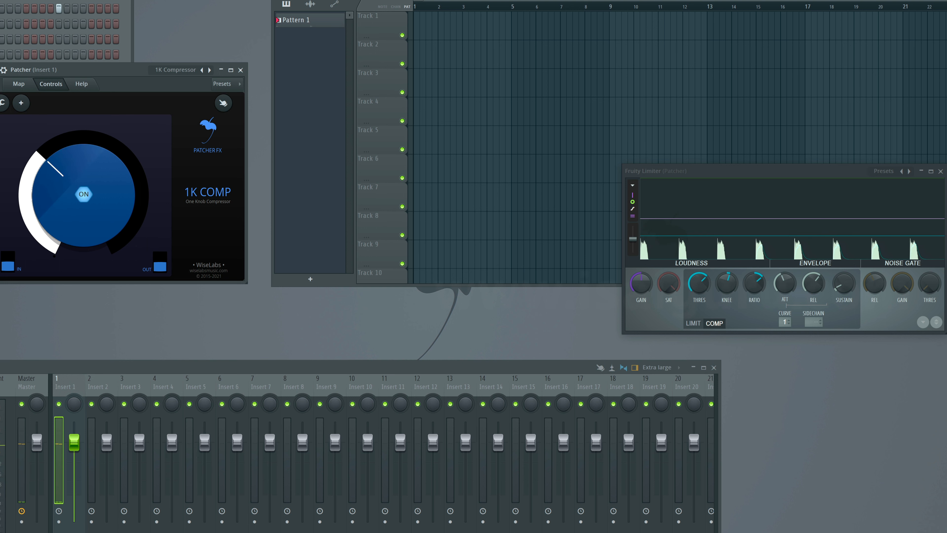
pyautogui.moveTo(62, 231); pyautogui.dragTo(63, 219)
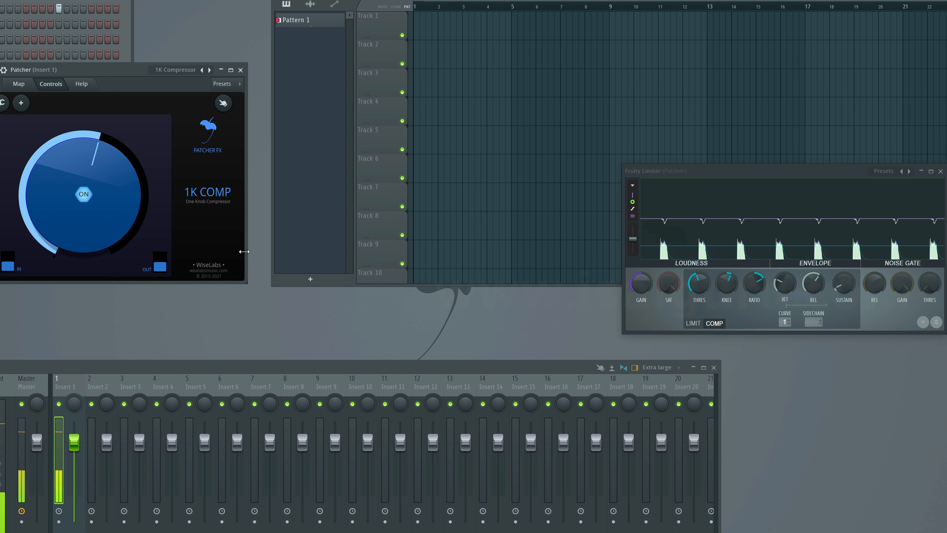
pyautogui.moveTo(74, 216); pyautogui.dragTo(81, 239)
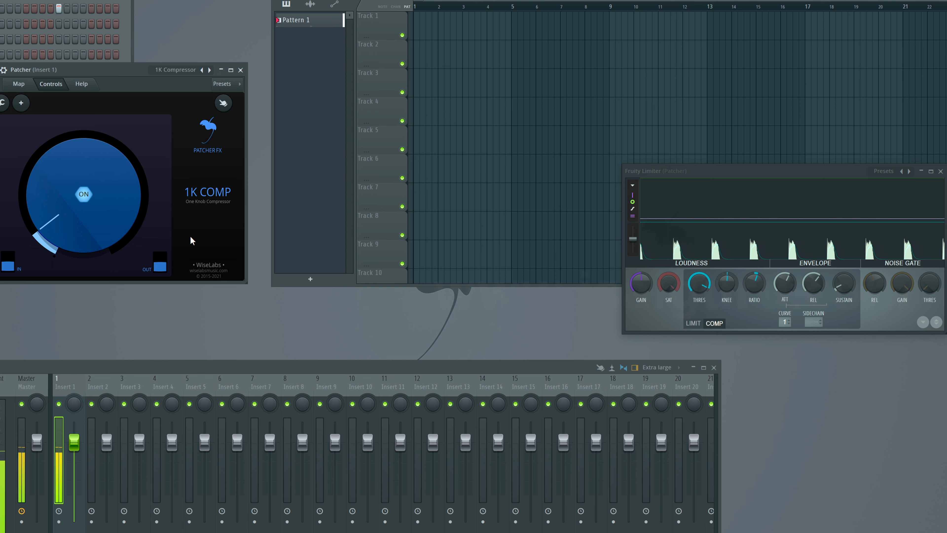
pyautogui.moveTo(749, 175); pyautogui.dragTo(398, 173)
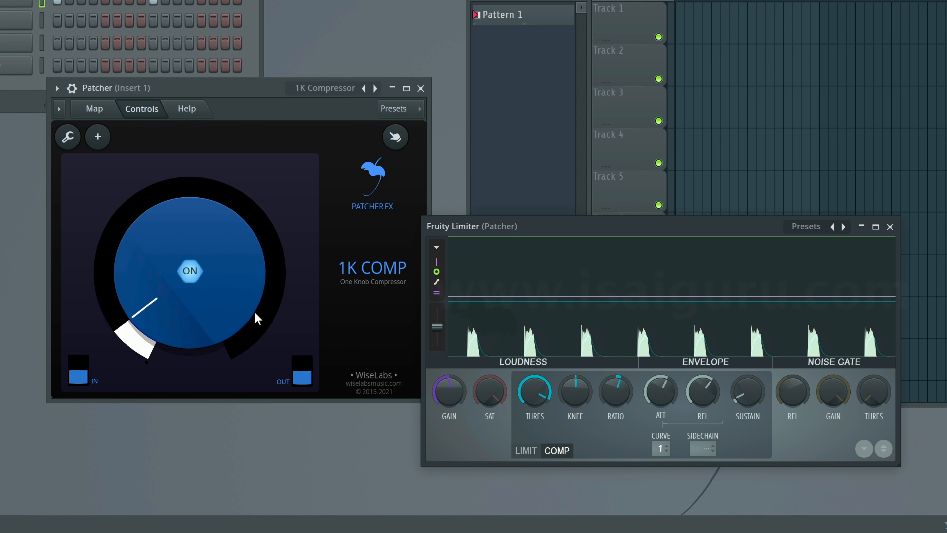
pyautogui.moveTo(255, 316); pyautogui.dragTo(227, 293)
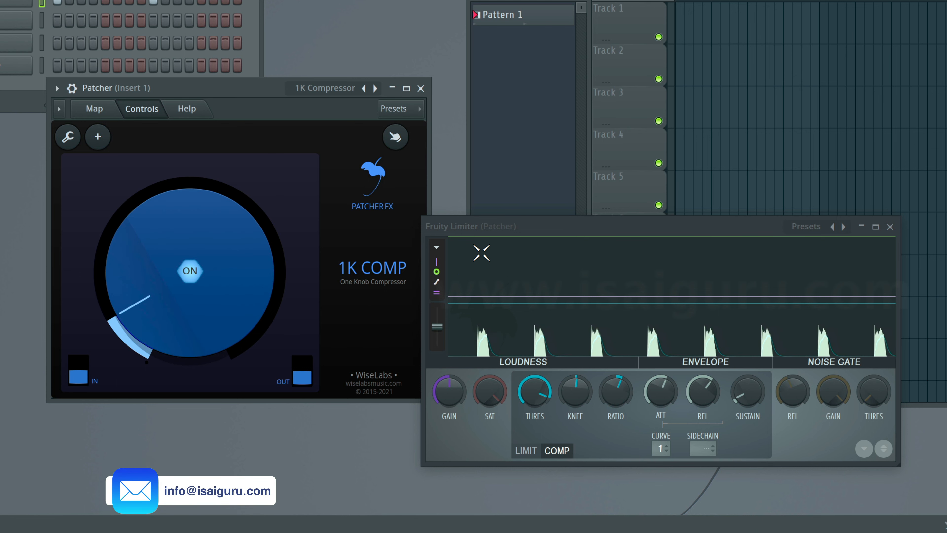
pyautogui.click(890, 226)
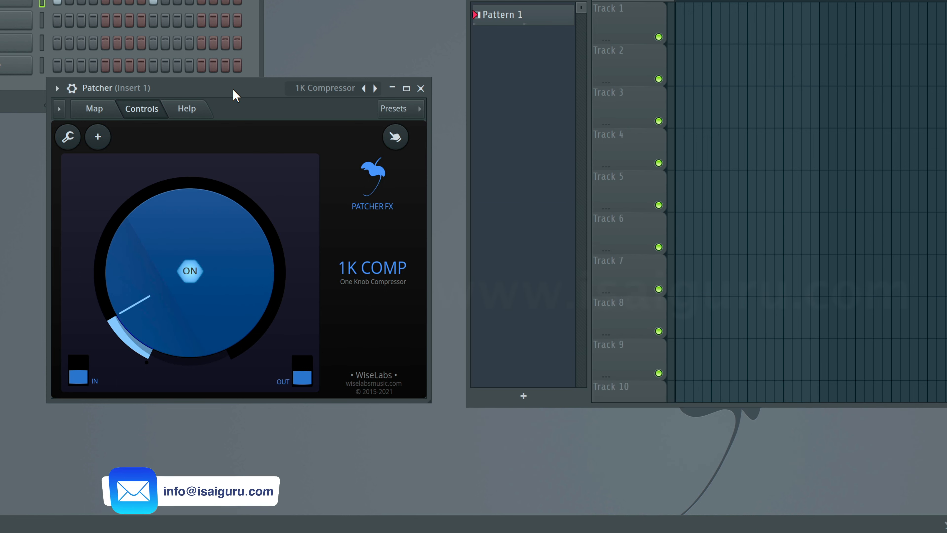
# Load the One knob multi effects preset into Patcher and reposition its window
pyautogui.moveTo(233, 92); pyautogui.dragTo(620, 142)
pyautogui.moveTo(553, 142); pyautogui.dragTo(336, 119)
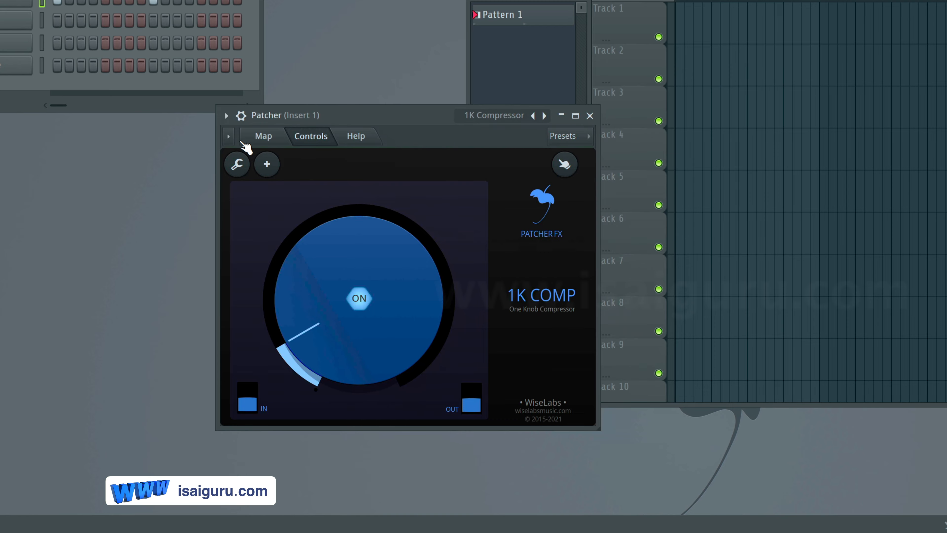
pyautogui.click(226, 116)
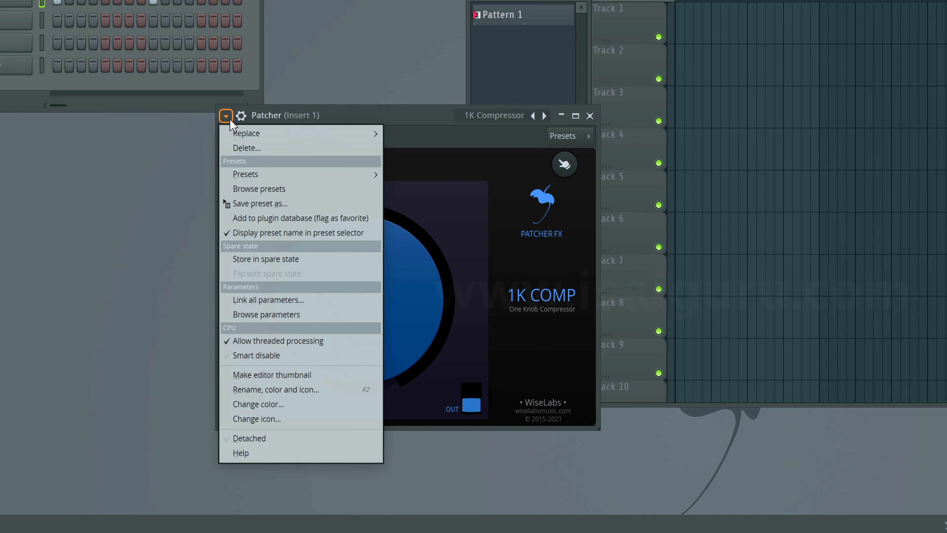
pyautogui.moveTo(286, 166)
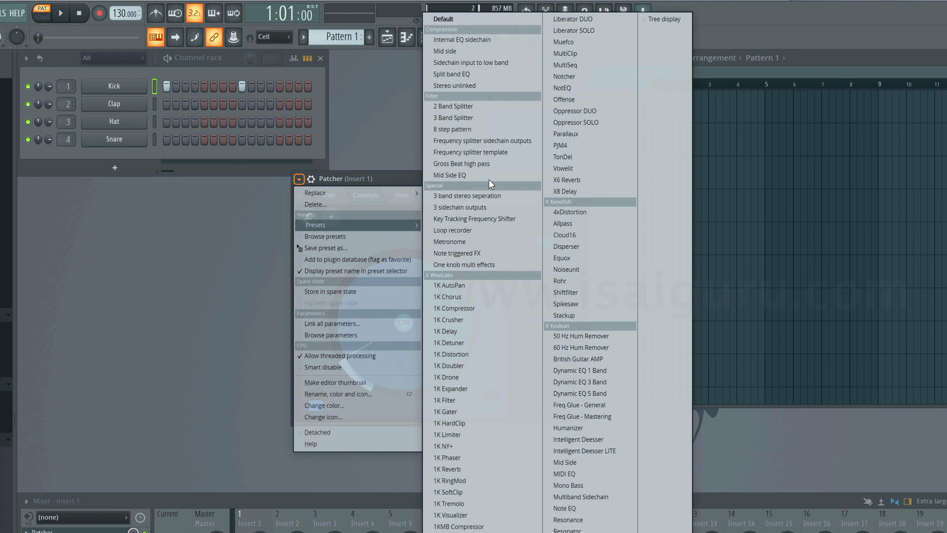
pyautogui.click(482, 261)
pyautogui.moveTo(383, 183); pyautogui.dragTo(348, 231)
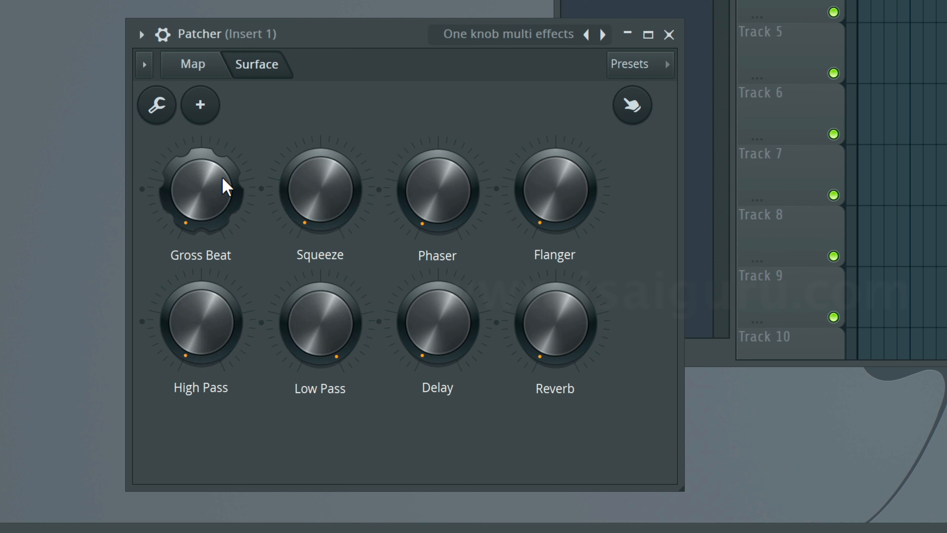
# Raise the Gross Beat knob on the multi effects surface to about its middle position
pyautogui.moveTo(205, 201); pyautogui.dragTo(205, 224)
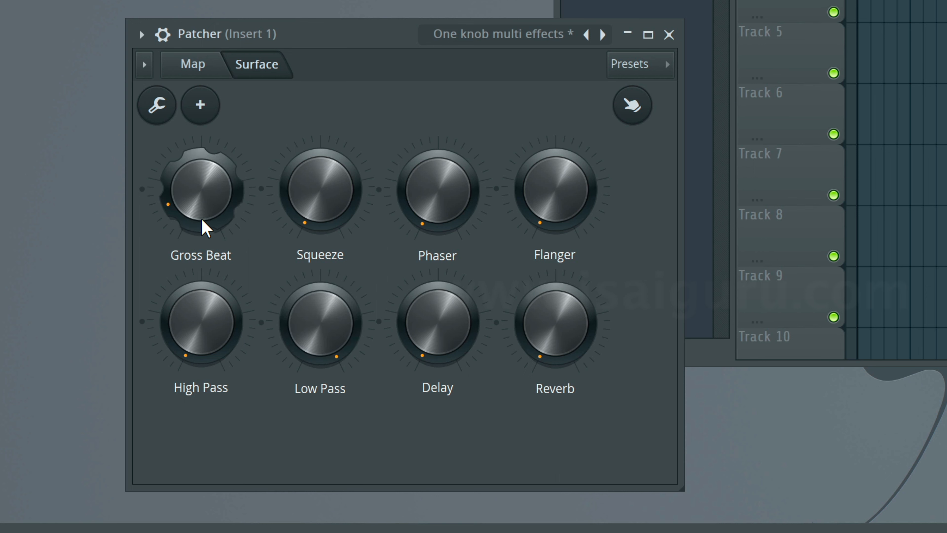
pyautogui.scroll(4, 205, 227)
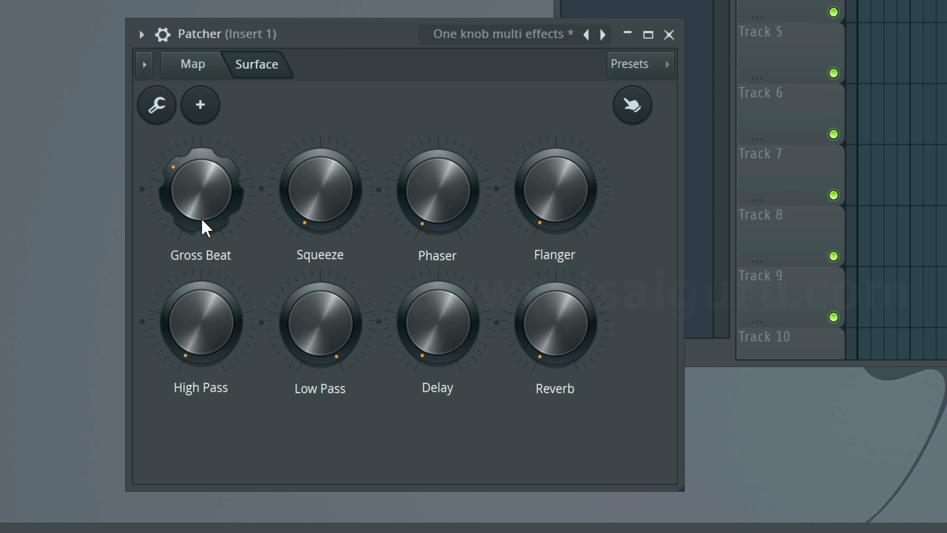
pyautogui.scroll(2, 205, 225)
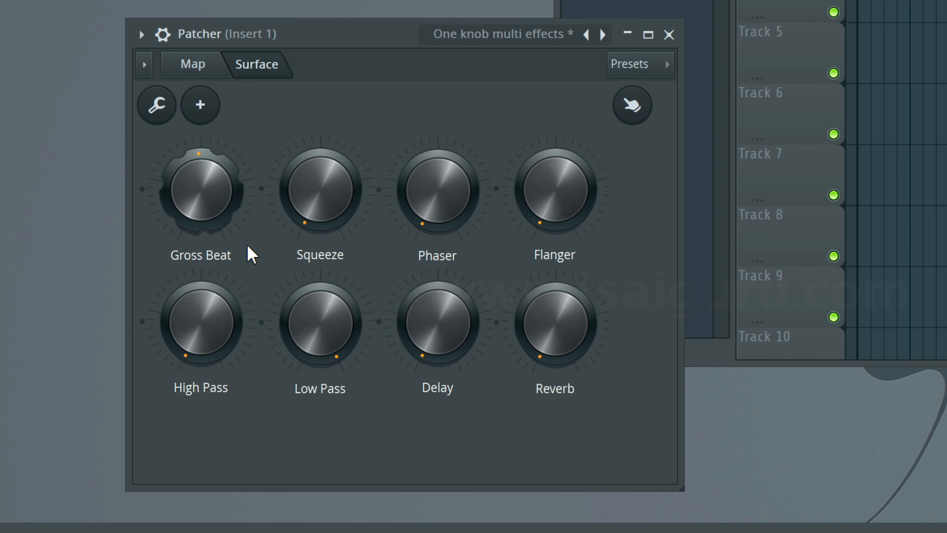
# Sweep the Gross Beat knob across its upper range to compare its patterns, then return it to minimum
pyautogui.scroll(3, 183, 215)
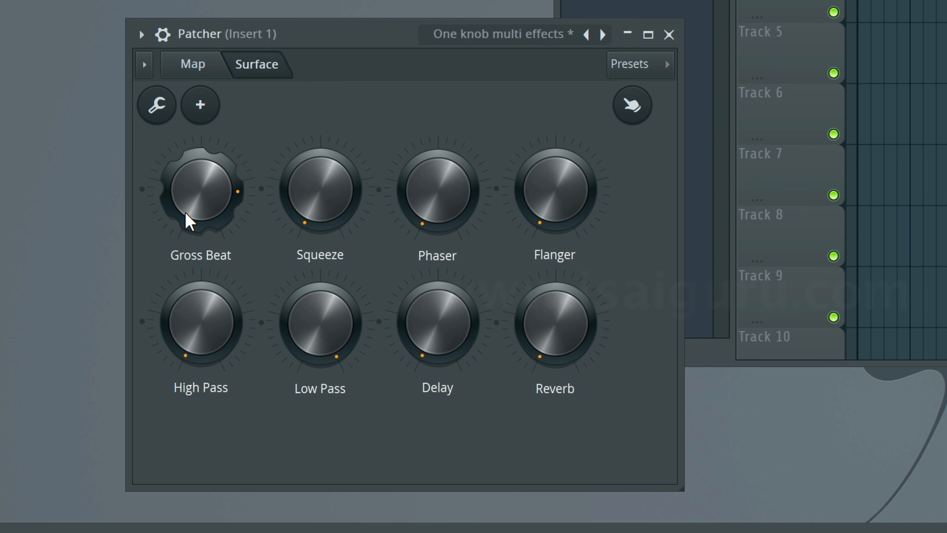
pyautogui.moveTo(184, 213); pyautogui.dragTo(184, 204)
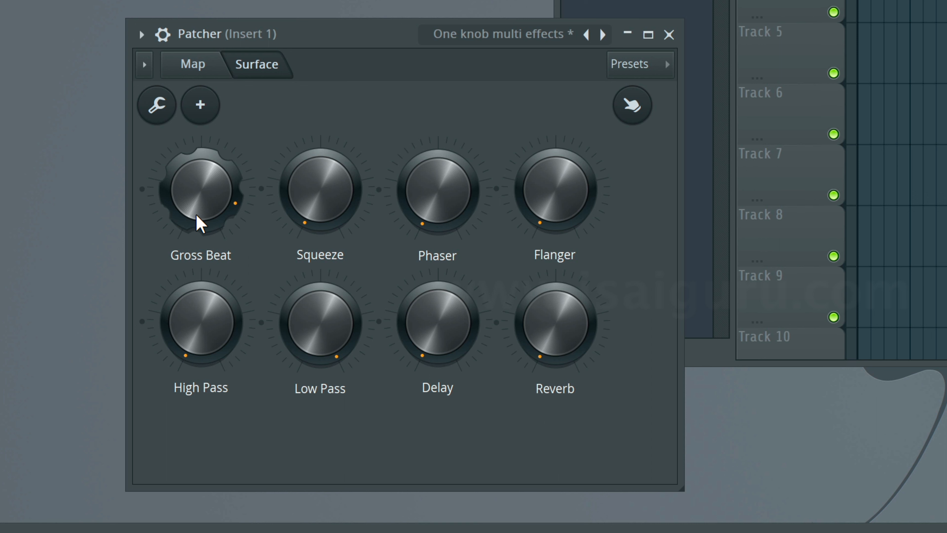
pyautogui.moveTo(194, 218); pyautogui.dragTo(196, 231)
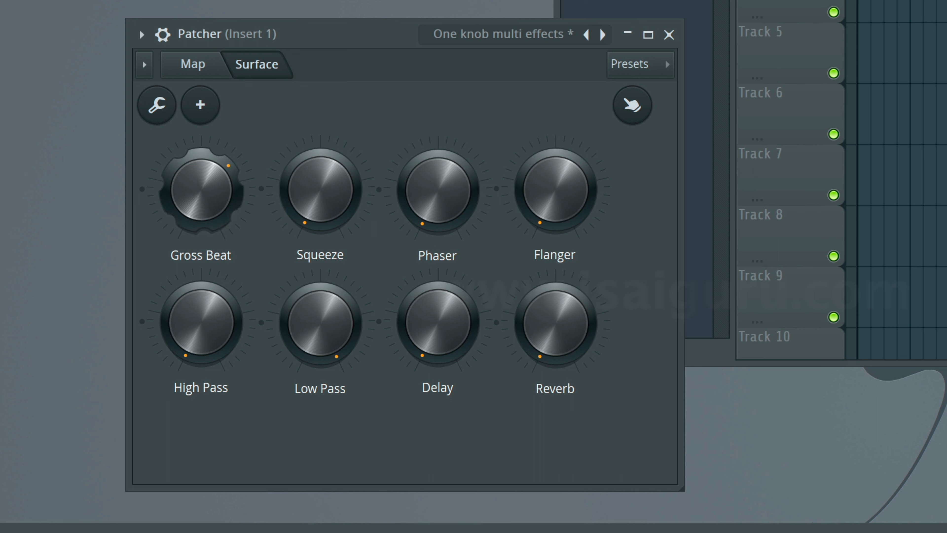
pyautogui.moveTo(188, 173); pyautogui.dragTo(188, 228)
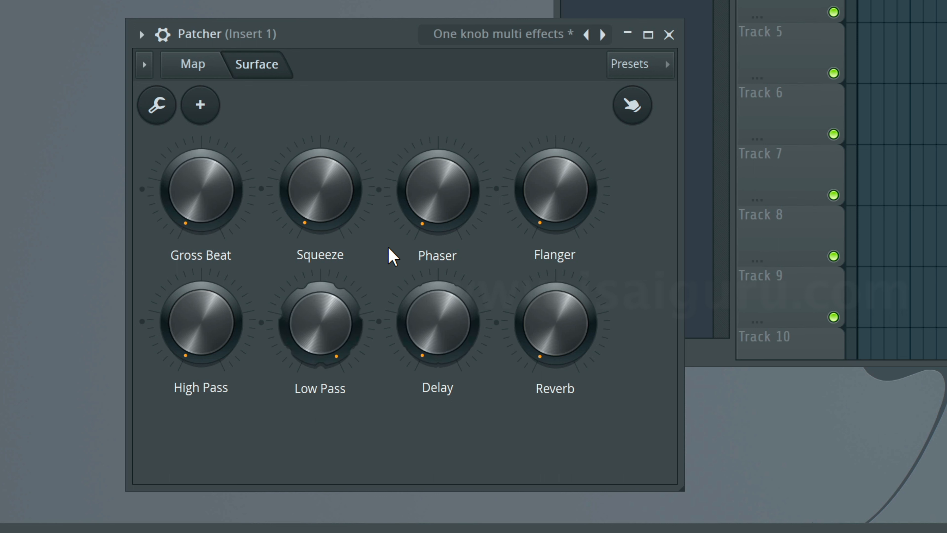
# Audition the Squeeze, Phaser and Flanger knobs one after another, returning each to minimum
pyautogui.moveTo(320, 190); pyautogui.dragTo(320, 175)
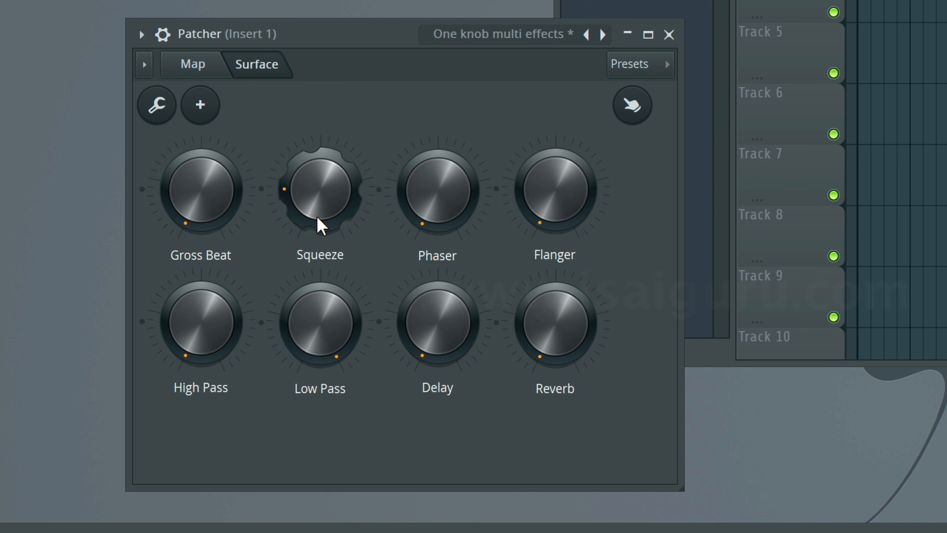
pyautogui.moveTo(319, 224)
pyautogui.mouseDown()
pyautogui.moveTo(320, 188)
pyautogui.moveTo(319, 224)
pyautogui.mouseUp()
pyautogui.moveTo(434, 197); pyautogui.dragTo(420, 241)
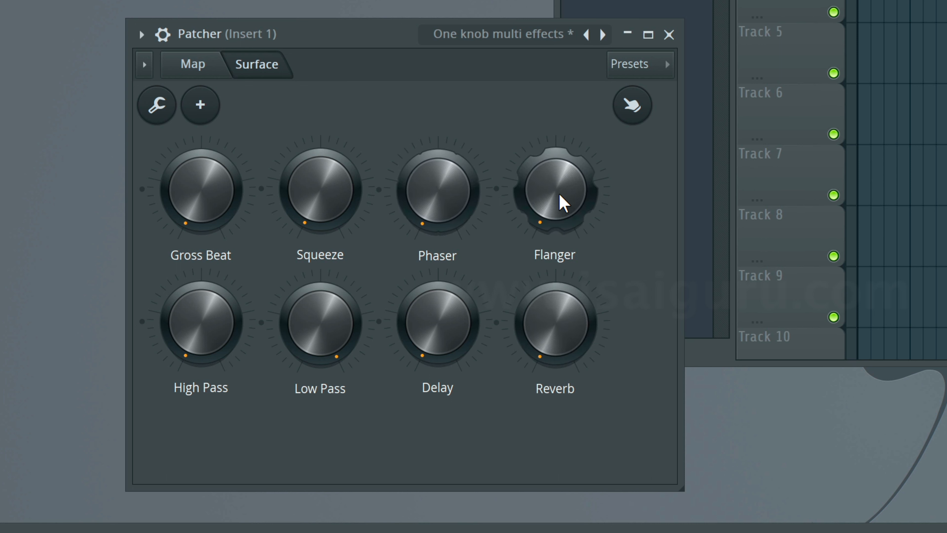
pyautogui.moveTo(560, 201)
pyautogui.mouseDown()
pyautogui.moveTo(561, 168)
pyautogui.moveTo(560, 201)
pyautogui.mouseUp()
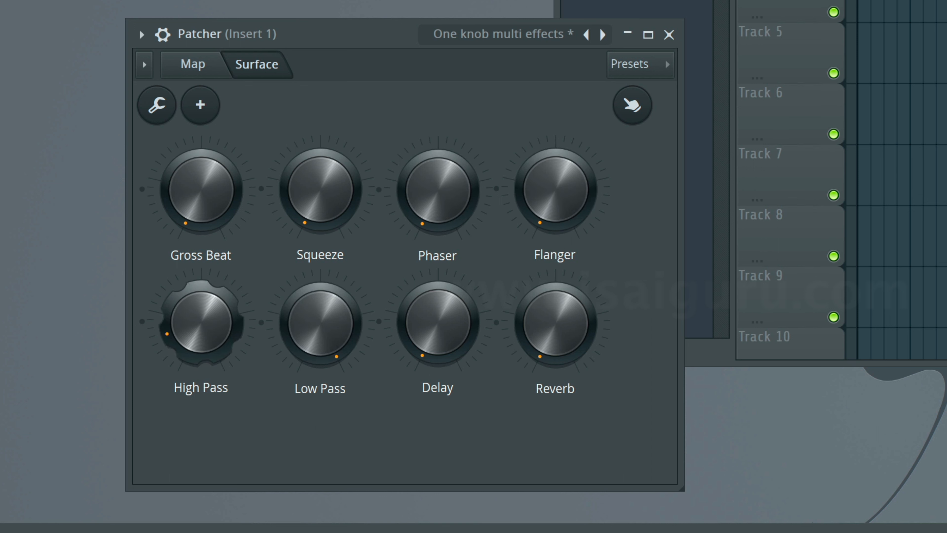
# Audition the High Pass and Low Pass filter knobs, returning High Pass to minimum and Low Pass to maximum
pyautogui.moveTo(202, 324); pyautogui.dragTo(202, 333)
pyautogui.moveTo(321, 343); pyautogui.dragTo(320, 387)
pyautogui.moveTo(311, 322); pyautogui.dragTo(311, 291)
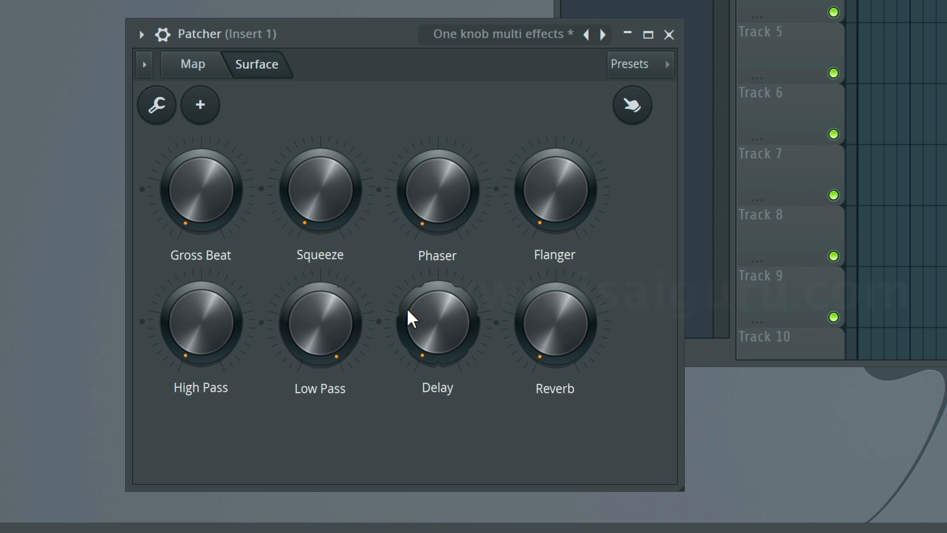
# Sweep the Delay knob and return it to minimum, then raise the Reverb knob to a low setting
pyautogui.moveTo(408, 317); pyautogui.dragTo(408, 291)
pyautogui.moveTo(434, 361)
pyautogui.mouseDown()
pyautogui.moveTo(435, 321)
pyautogui.moveTo(434, 369)
pyautogui.mouseUp()
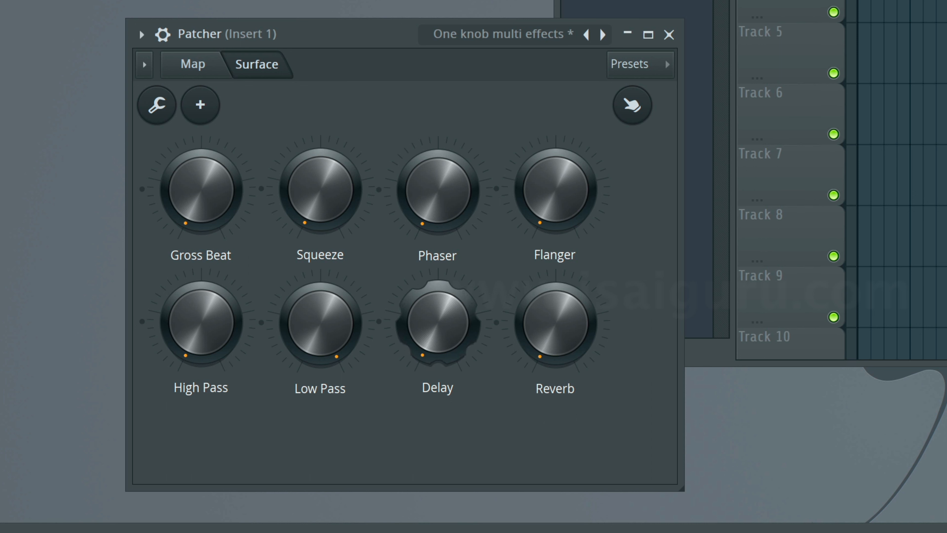
pyautogui.moveTo(573, 350); pyautogui.dragTo(573, 341)
# Examine how the multi effects preset's plugins are wired in the Patcher map, and return to the control surface
pyautogui.click(207, 65)
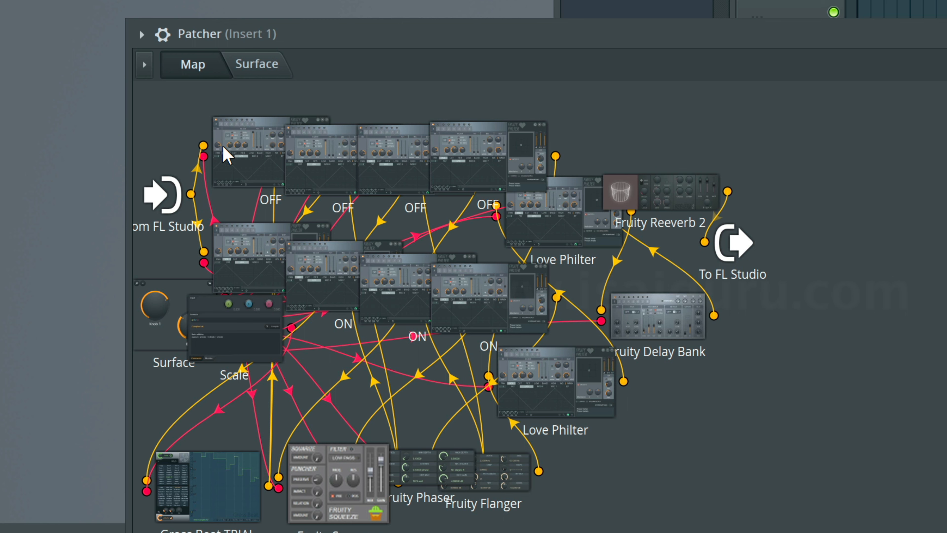
pyautogui.click(242, 75)
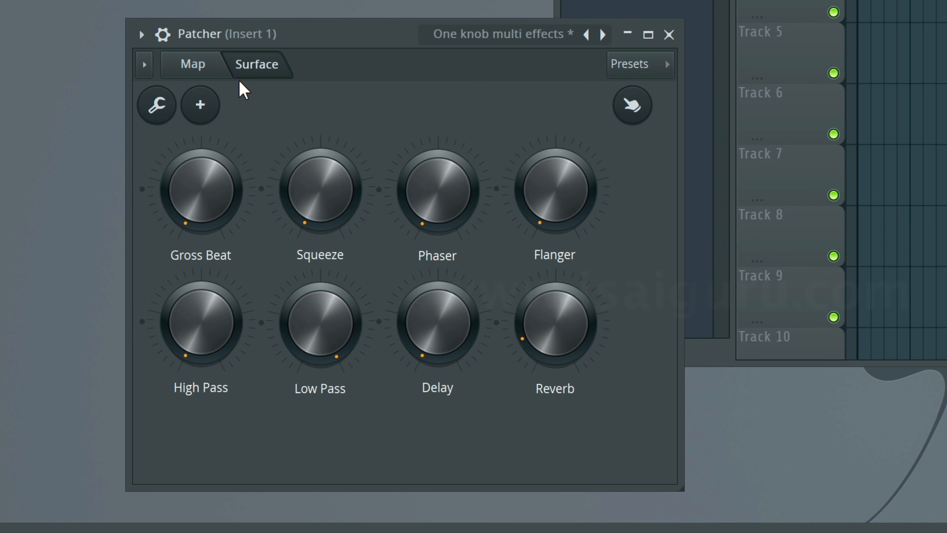
pyautogui.click(193, 67)
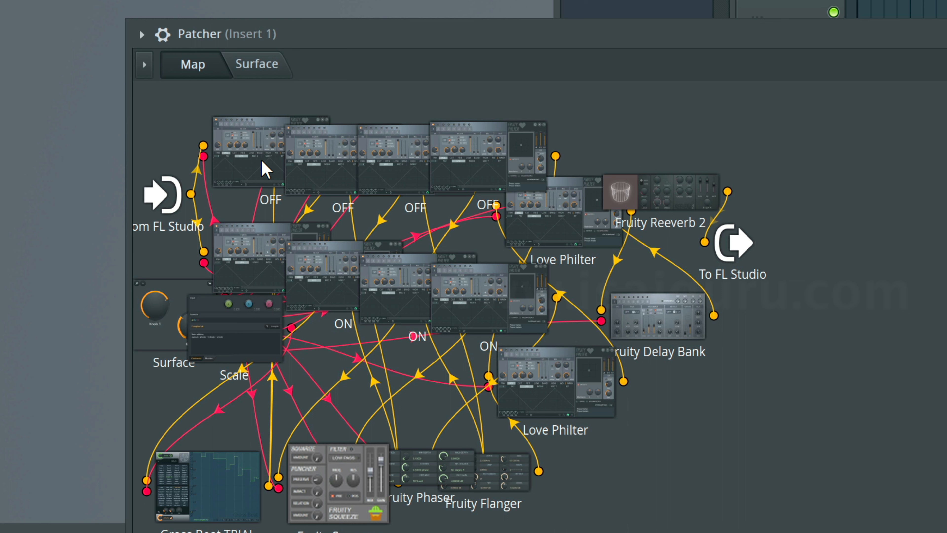
pyautogui.click(261, 69)
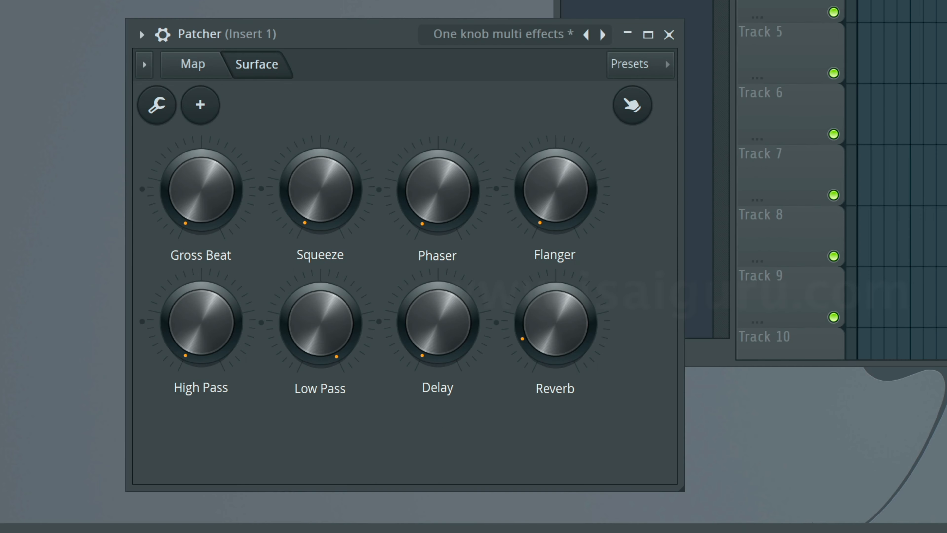
# Load the Simple EQ - Vocal preset into Patcher
pyautogui.click(141, 34)
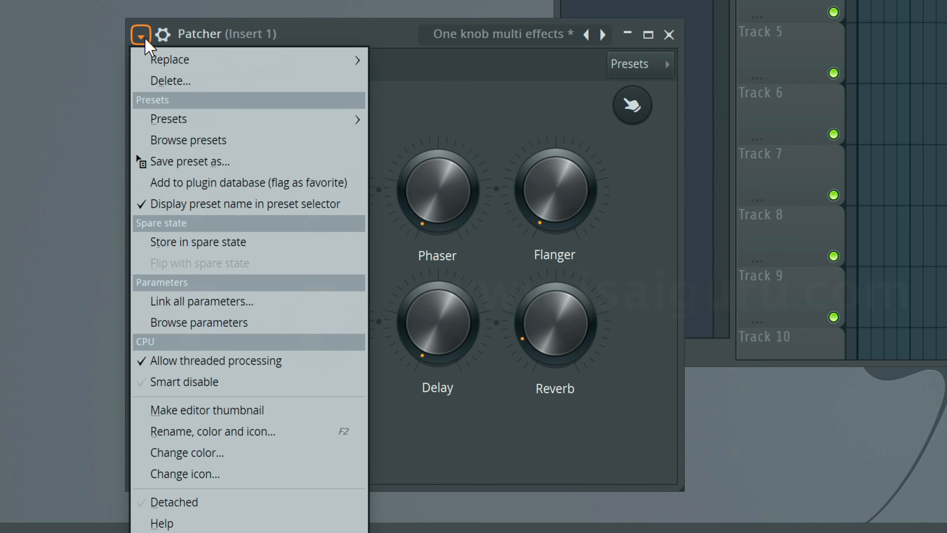
pyautogui.moveTo(226, 123)
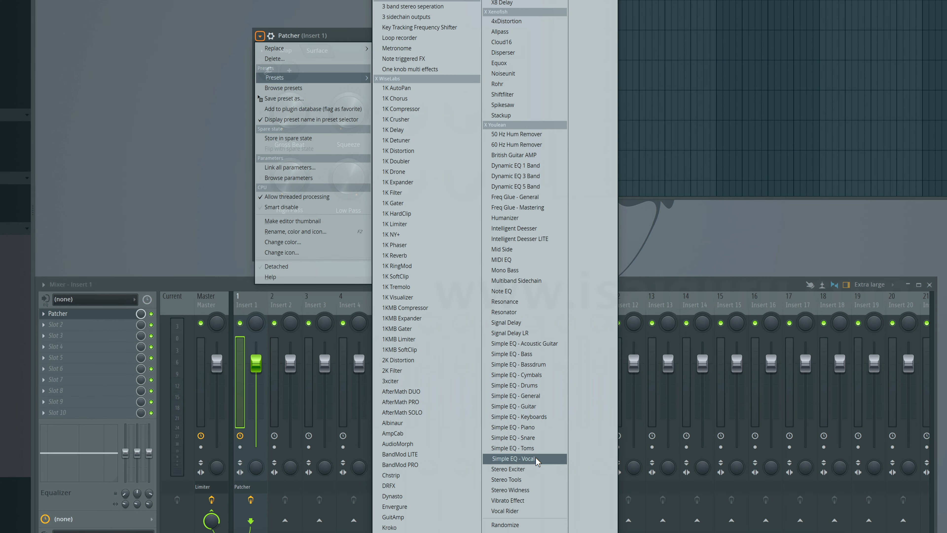
pyautogui.click(537, 461)
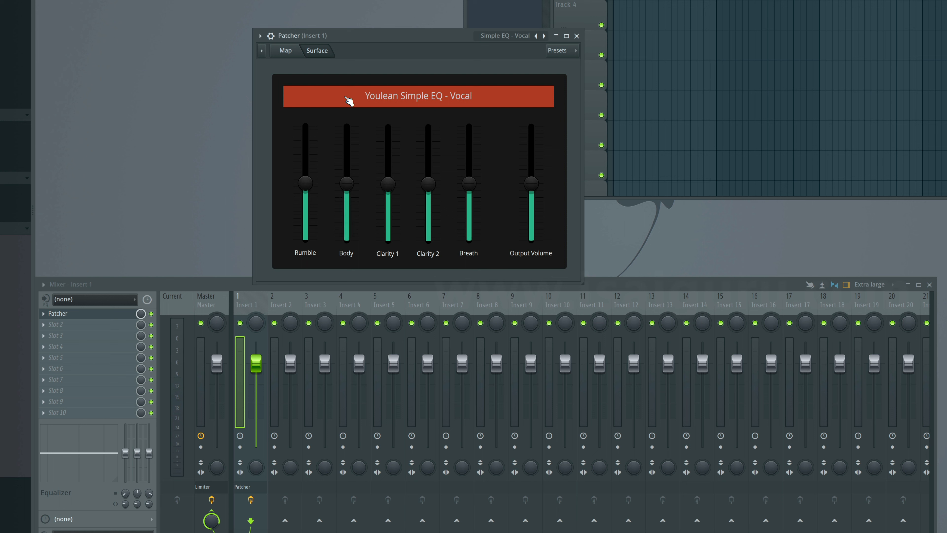
# Reopen Patcher's preset list and browse the available presets
pyautogui.click(260, 36)
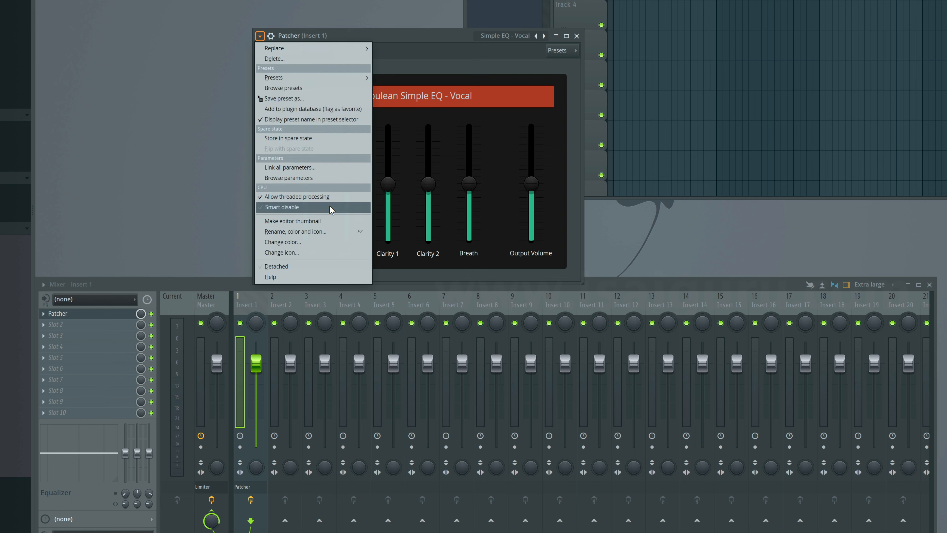
pyautogui.moveTo(312, 78)
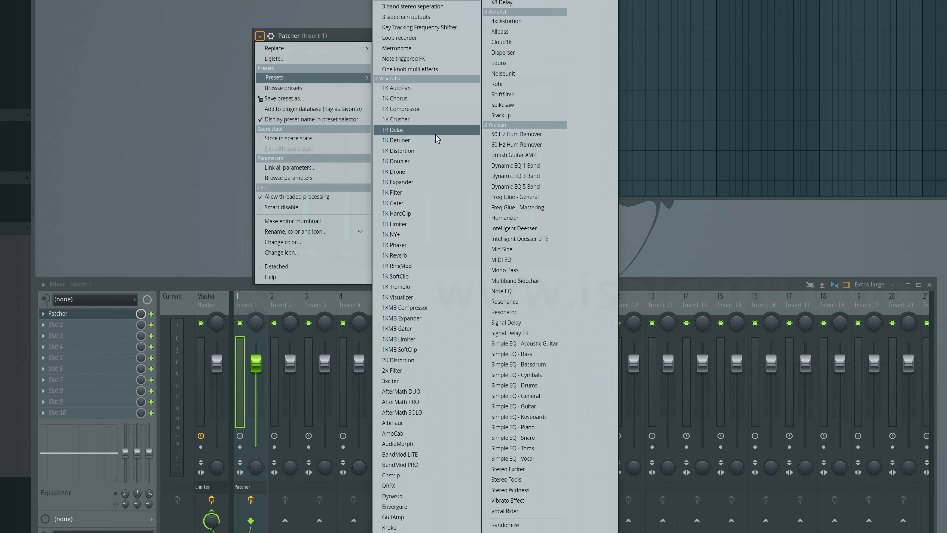